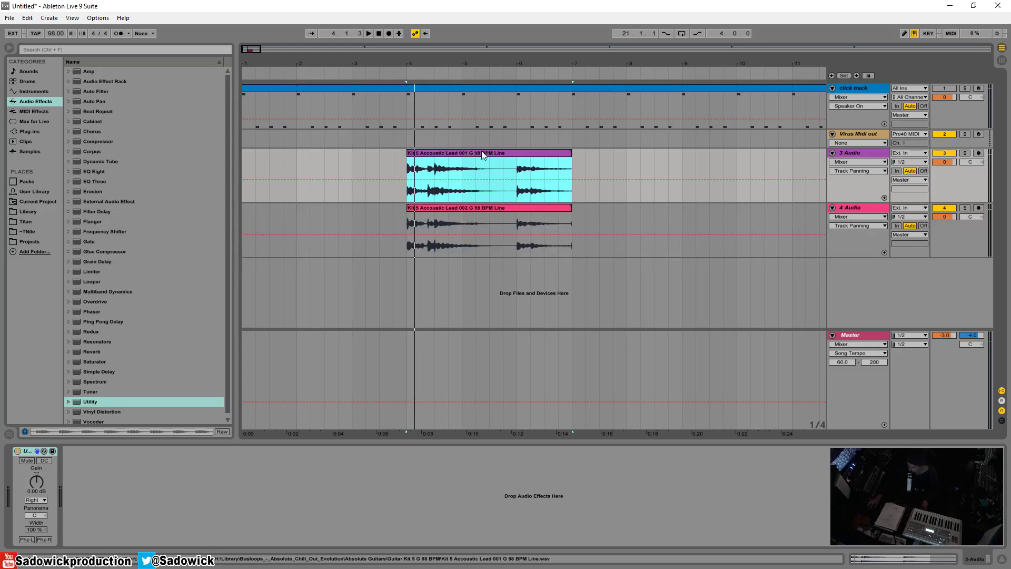
- Solo the 3 Audio and 4 Audio tracks in turn and play them back to compare the two acoustic guitar takes
{"action": "left_click_drag", "start_coordinate": [471, 74], "coordinate": [453, 201]}
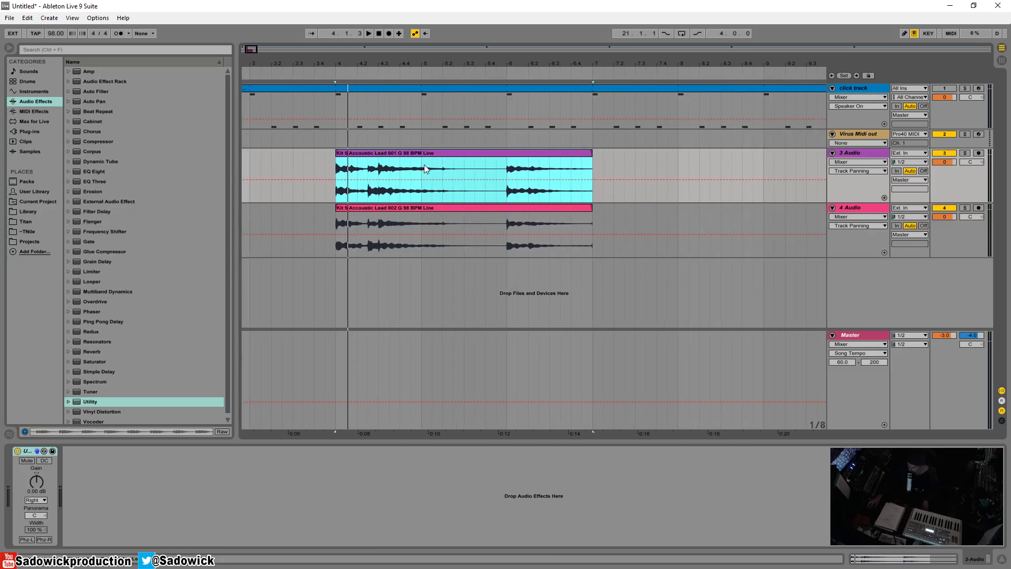
{"action": "left_click", "coordinate": [28, 452]}
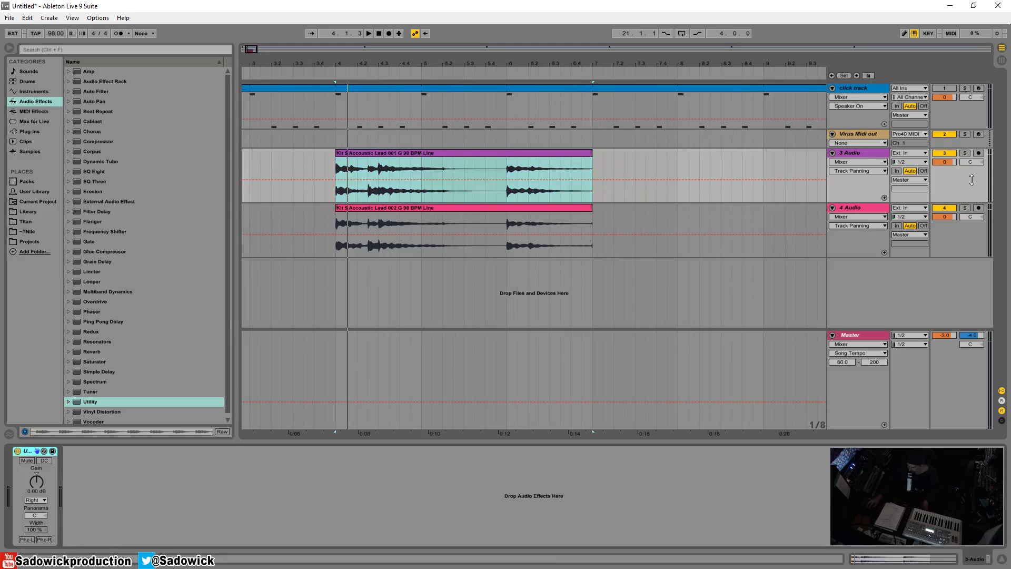
{"action": "left_click", "coordinate": [964, 153]}
{"action": "left_click", "coordinate": [387, 153]}
{"action": "key", "text": "space"}
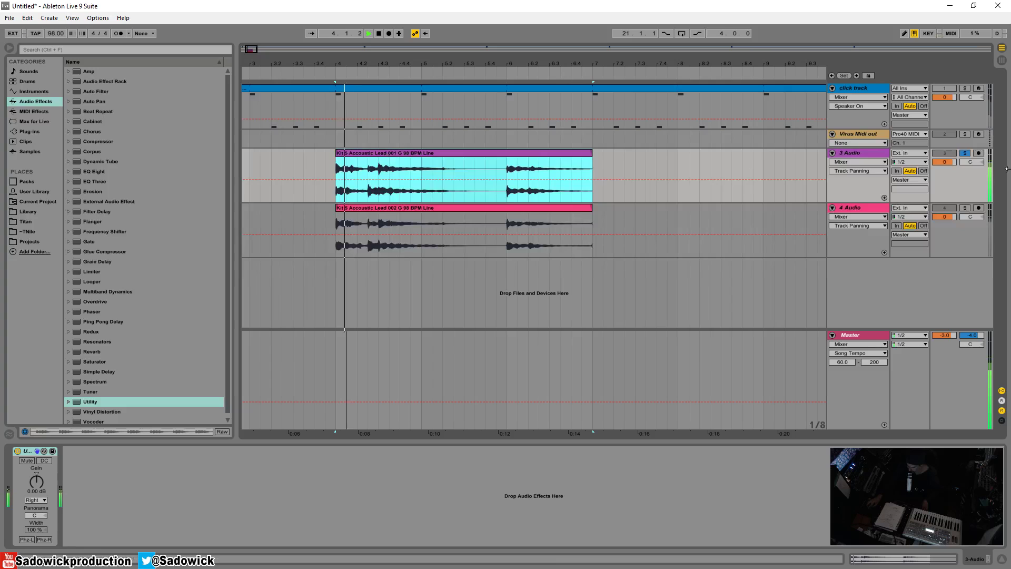
{"action": "left_click", "coordinate": [965, 208]}
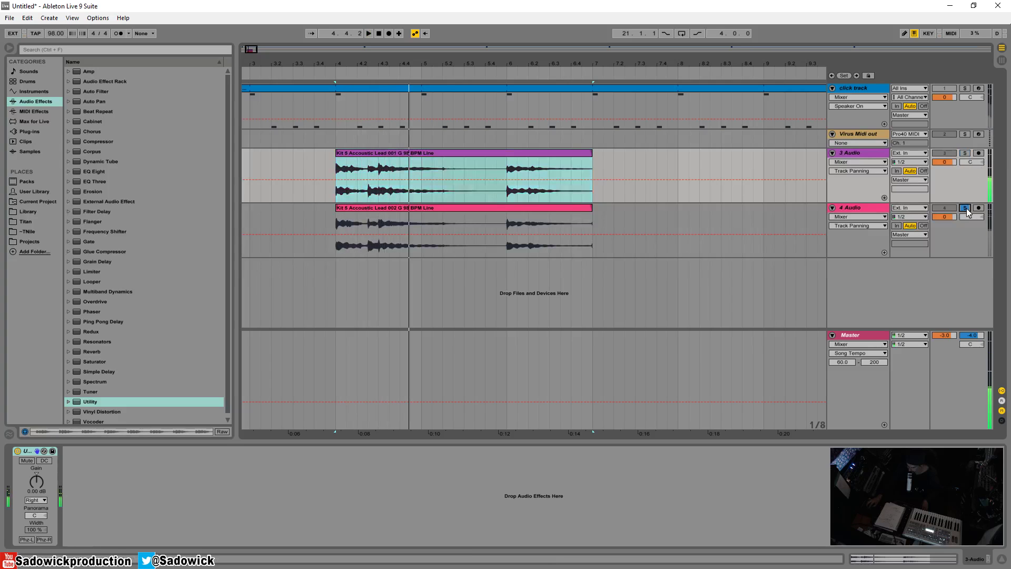
{"action": "key", "text": "space"}
{"action": "key", "text": "space"}
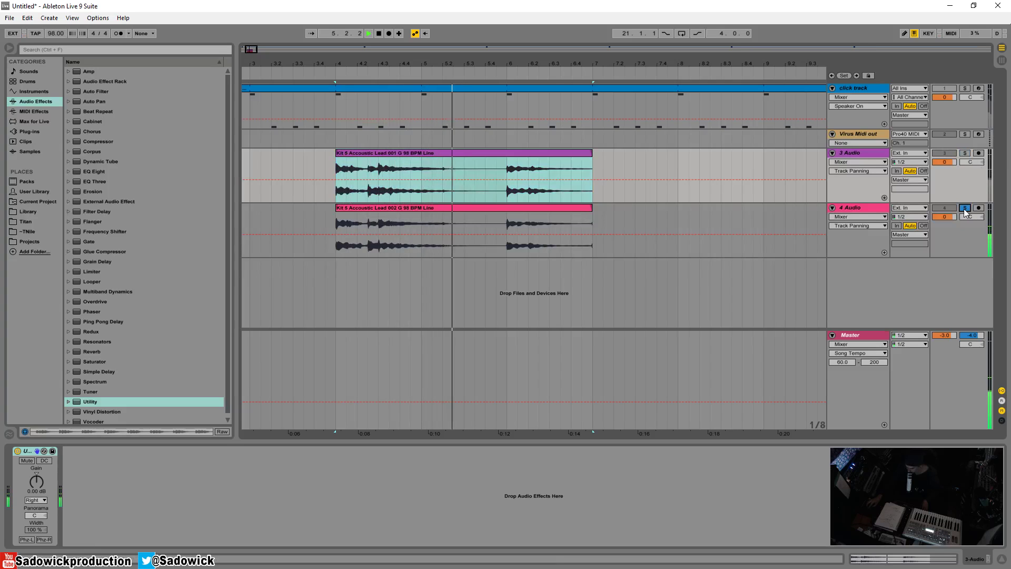
{"action": "key", "text": "space"}
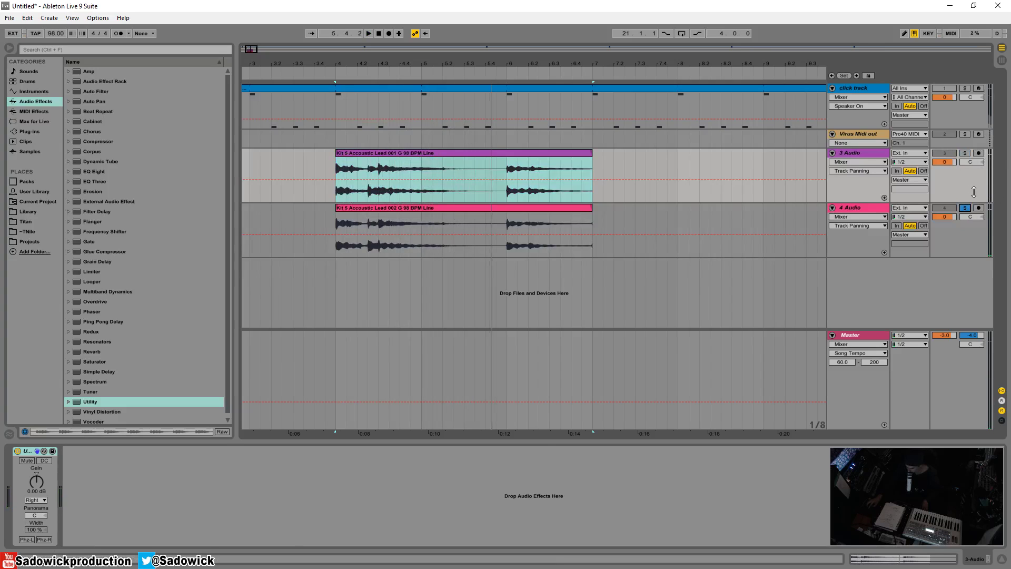
- Pan the 3 Audio track to 50L and the 4 Audio track to 50R, and take 4 Audio out of solo
{"action": "left_click", "coordinate": [967, 237]}
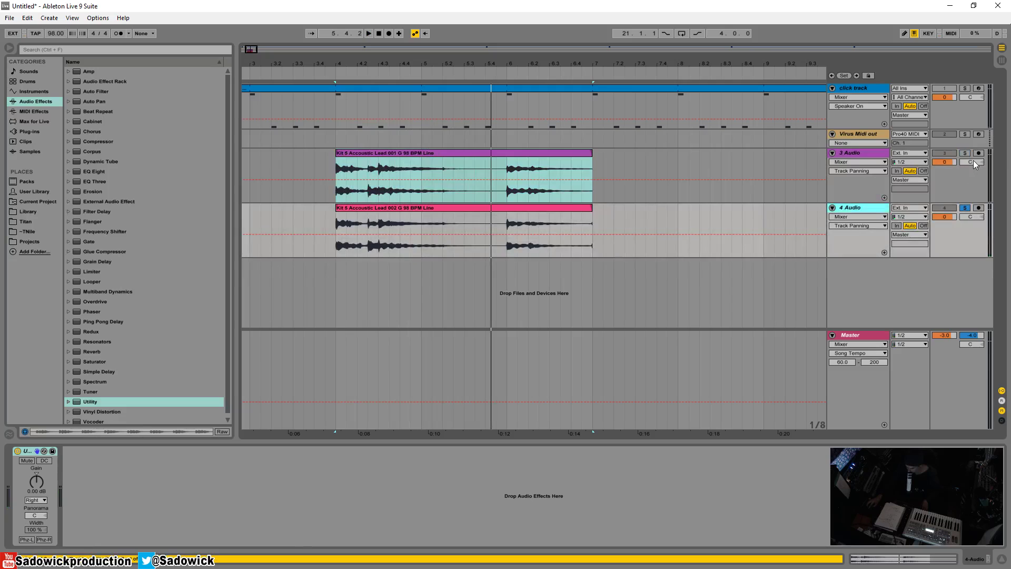
{"action": "left_click_drag", "start_coordinate": [974, 165], "coordinate": [974, 178]}
{"action": "left_click", "coordinate": [973, 216]}
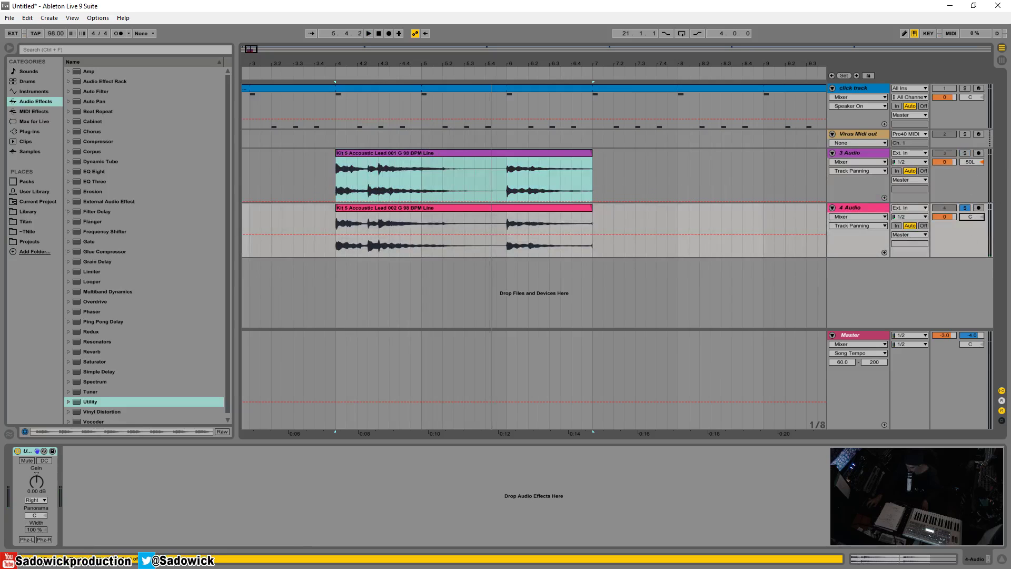
{"action": "left_click_drag", "start_coordinate": [971, 216], "coordinate": [971, 203]}
{"action": "left_click", "coordinate": [966, 208]}
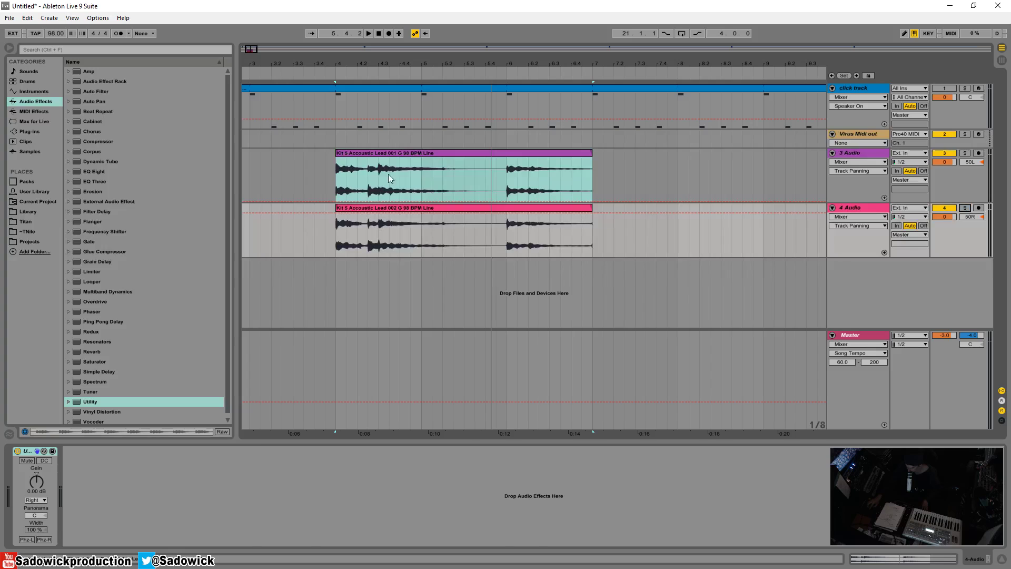
- Play the two panned guitar clips together from the start of the clips to hear the stereo spread
{"action": "left_click", "coordinate": [370, 153]}
{"action": "key", "text": "space"}
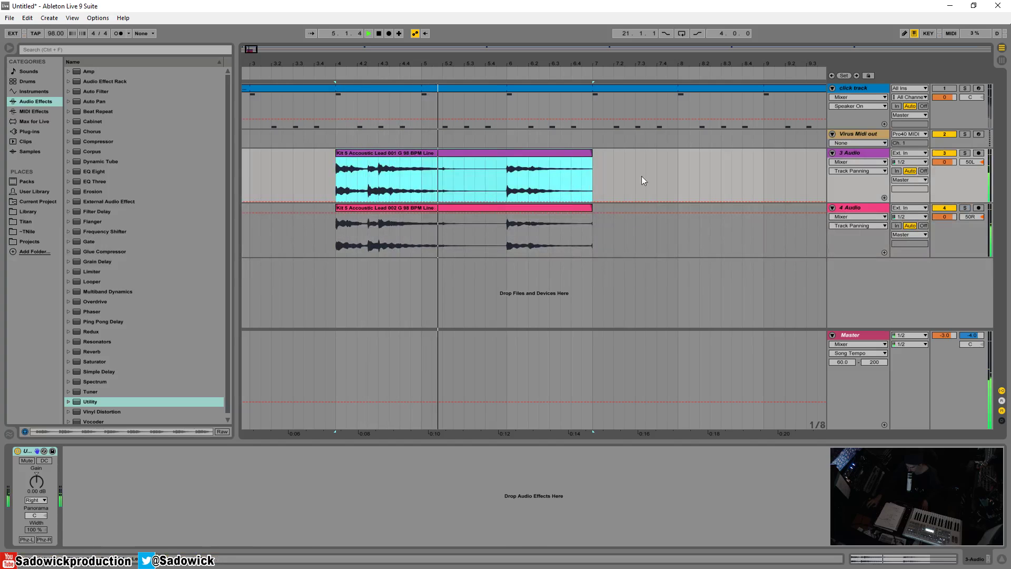
{"action": "key", "text": "space"}
- Reduce the heights of the 3 Audio and 4 Audio tracks and combine both into a group track
{"action": "mouse_move", "coordinate": [421, 65]}
{"action": "left_mouse_down"}
{"action": "mouse_move", "coordinate": [427, 103]}
{"action": "mouse_move", "coordinate": [428, 69]}
{"action": "left_mouse_up"}
{"action": "left_click_drag", "start_coordinate": [959, 185], "coordinate": [958, 169]}
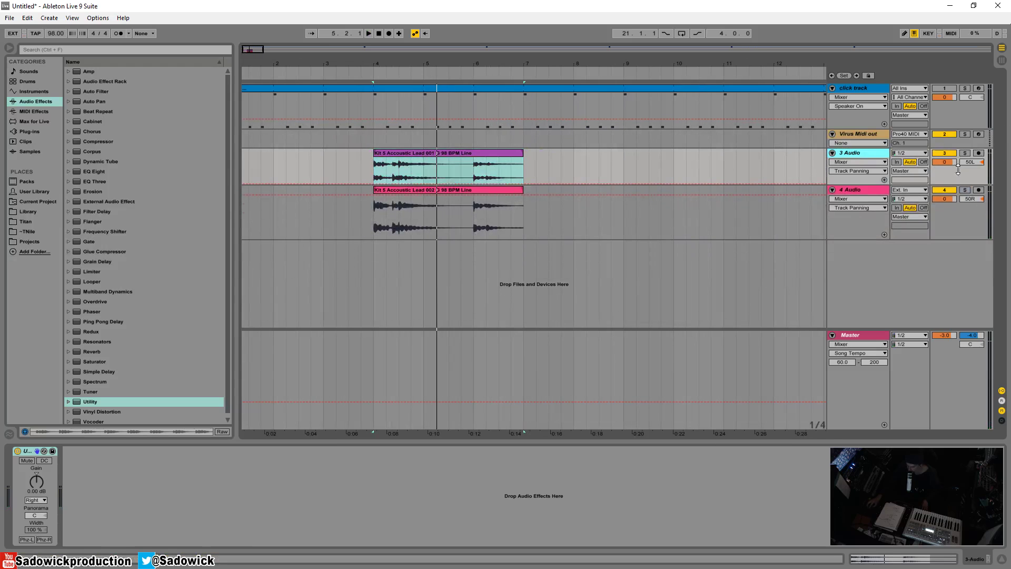
{"action": "left_click_drag", "start_coordinate": [958, 223], "coordinate": [958, 186]}
{"action": "left_click", "coordinate": [863, 153]}
{"action": "left_click", "coordinate": [860, 187], "text": "shift"}
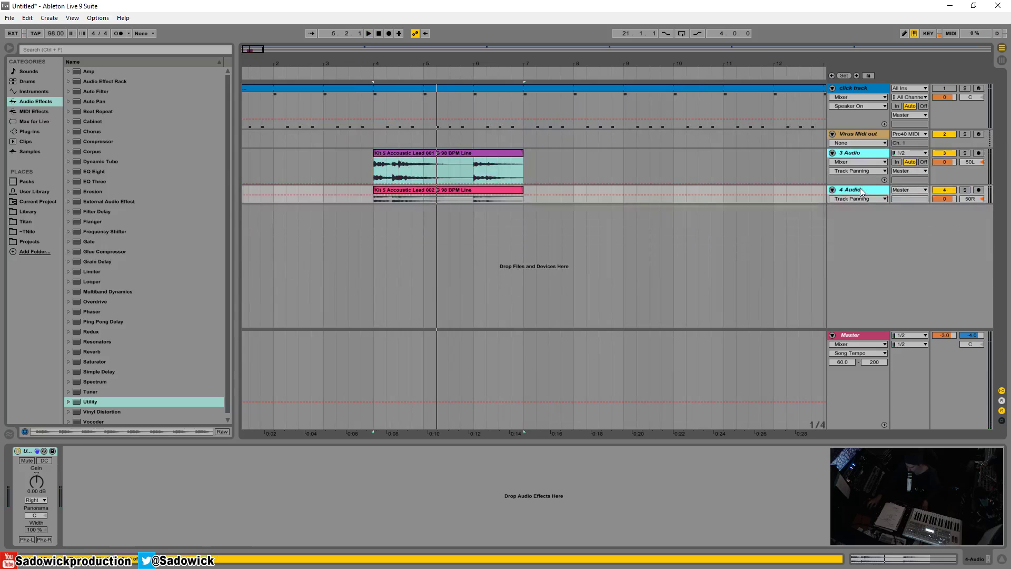
{"action": "right_click", "coordinate": [861, 187]}
{"action": "left_click", "coordinate": [906, 266]}
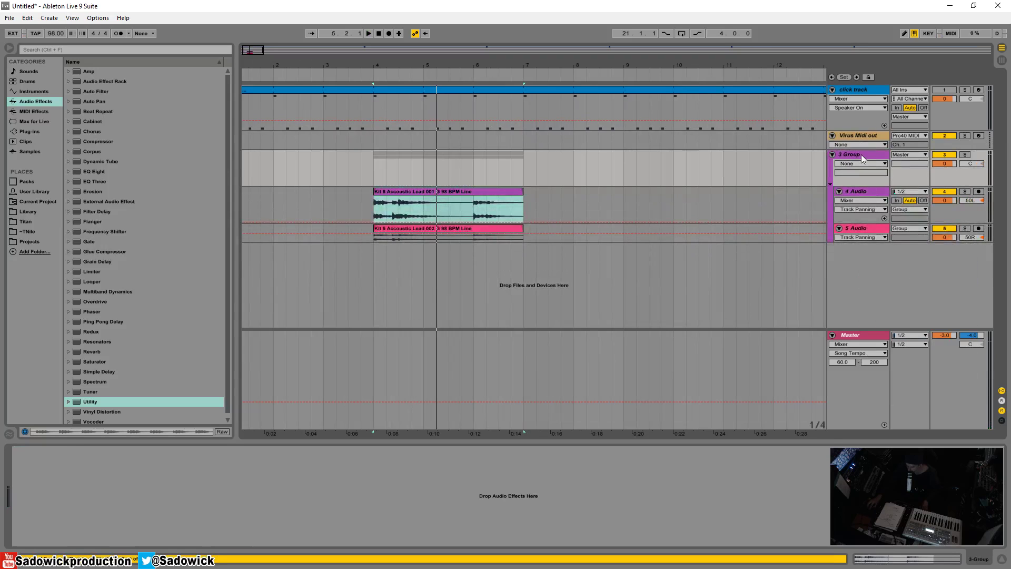
- Add the built-in Reverb audio effect to the new guitar group track
{"action": "left_click", "coordinate": [860, 154]}
{"action": "mouse_move", "coordinate": [971, 185]}
{"action": "left_mouse_down"}
{"action": "mouse_move", "coordinate": [967, 167]}
{"action": "mouse_move", "coordinate": [973, 180]}
{"action": "left_mouse_up"}
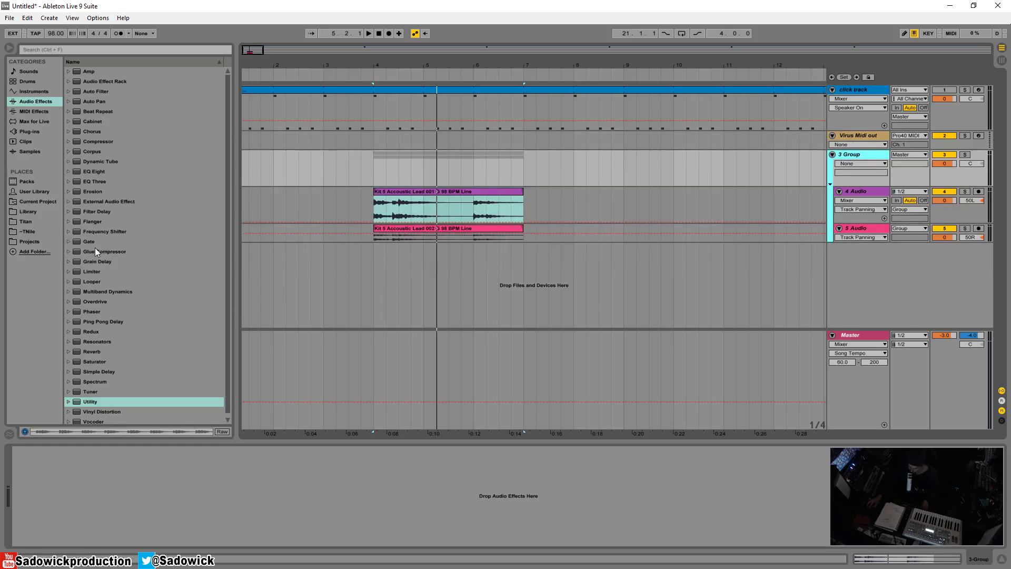
{"action": "left_click", "coordinate": [37, 132]}
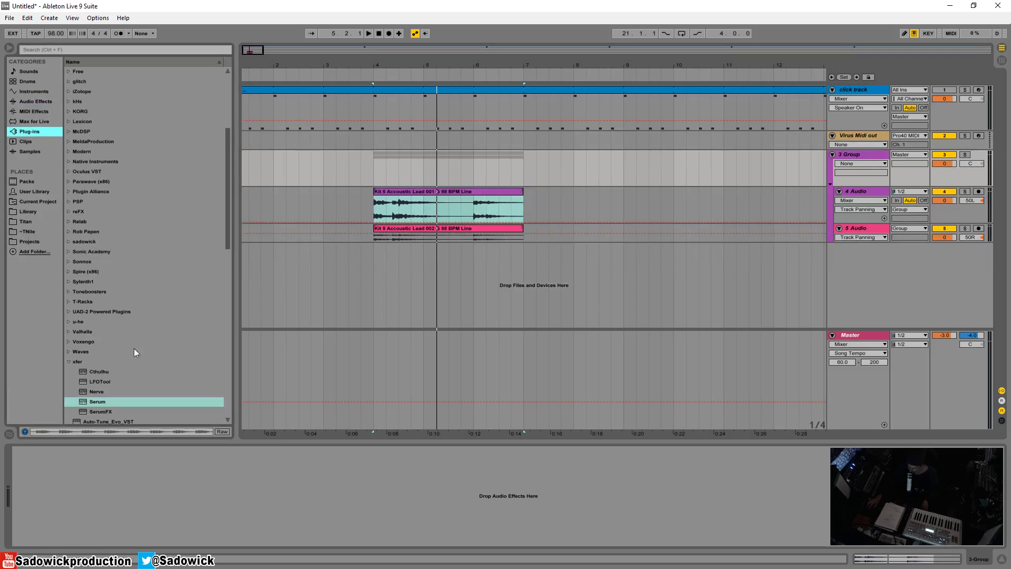
{"action": "left_click", "coordinate": [116, 361]}
{"action": "left_click", "coordinate": [30, 102]}
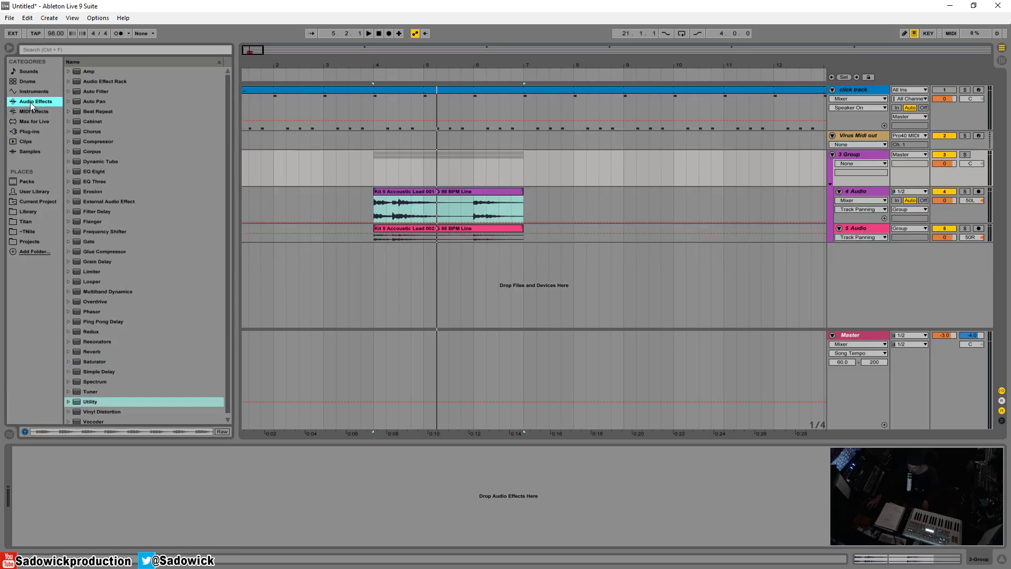
{"action": "left_click_drag", "start_coordinate": [99, 351], "coordinate": [184, 496]}
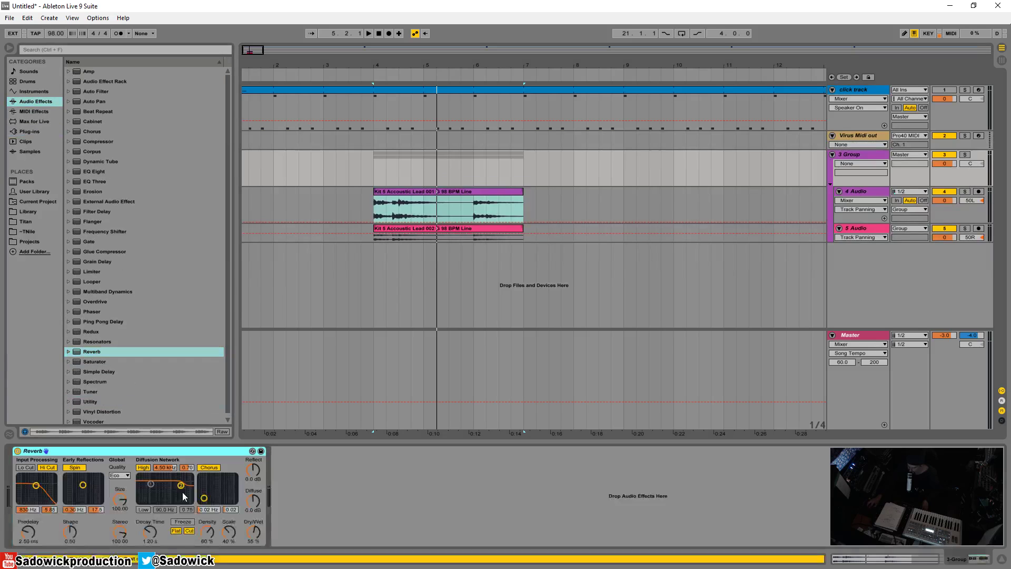
- Adjust the Reverb to 100% Dry/Wet and about 3.05 kHz input Hi Cut, with Flat, Cut and the High diffusion filter off
{"action": "left_click_drag", "start_coordinate": [258, 537], "coordinate": [258, 536]}
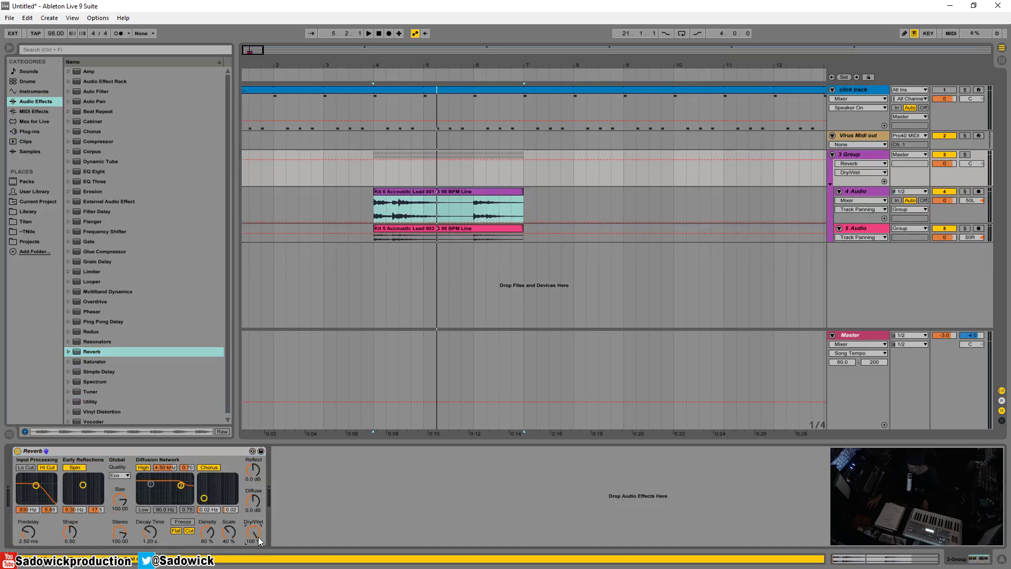
{"action": "left_click", "coordinate": [175, 531]}
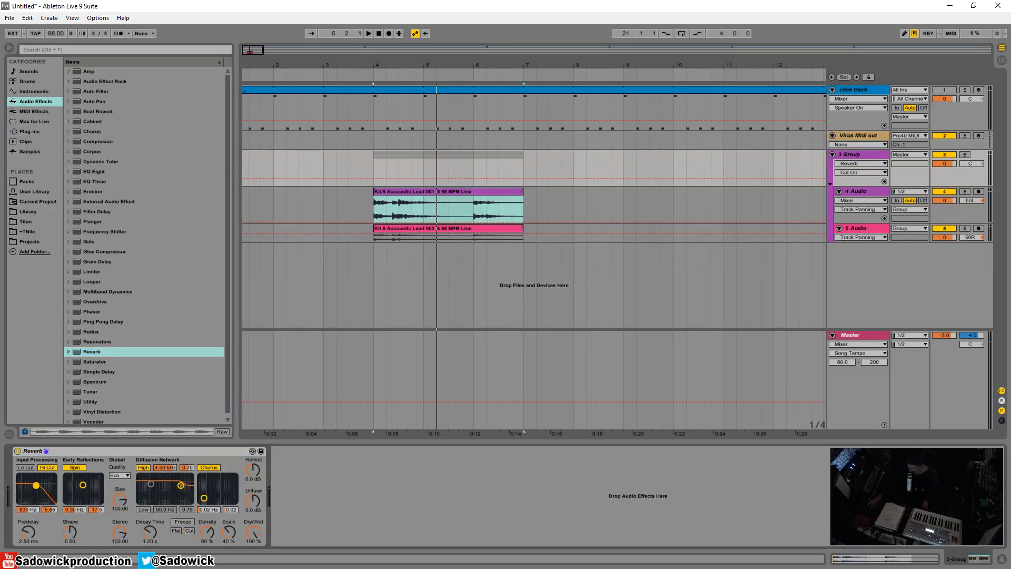
{"action": "left_click_drag", "start_coordinate": [36, 485], "coordinate": [46, 485]}
{"action": "left_click", "coordinate": [143, 467]}
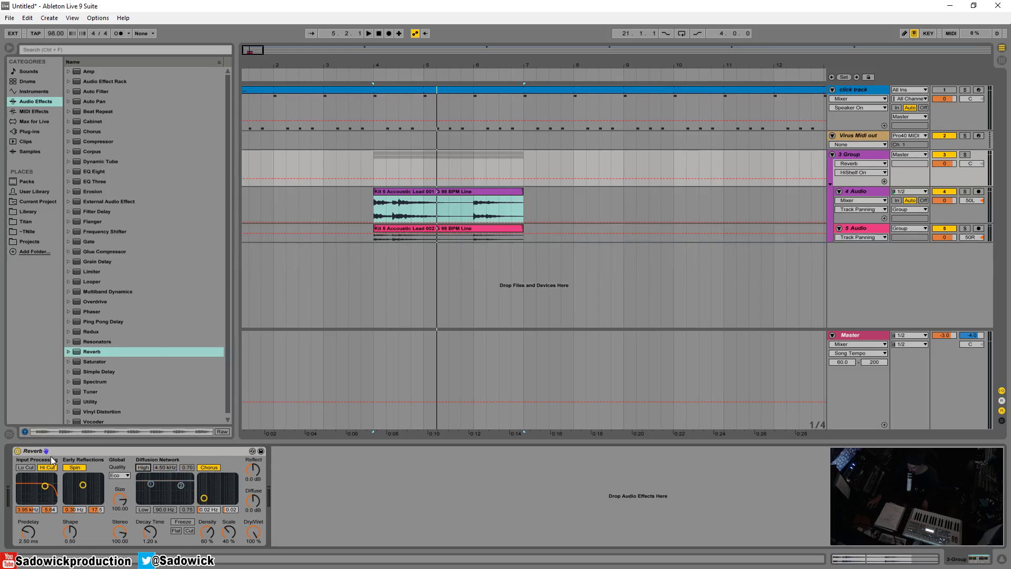
- Group the Reverb into an Audio Effect Rack and add an empty dry chain above the Reverb chain
{"action": "left_click", "coordinate": [71, 450]}
{"action": "right_click", "coordinate": [70, 451]}
{"action": "left_click", "coordinate": [96, 402]}
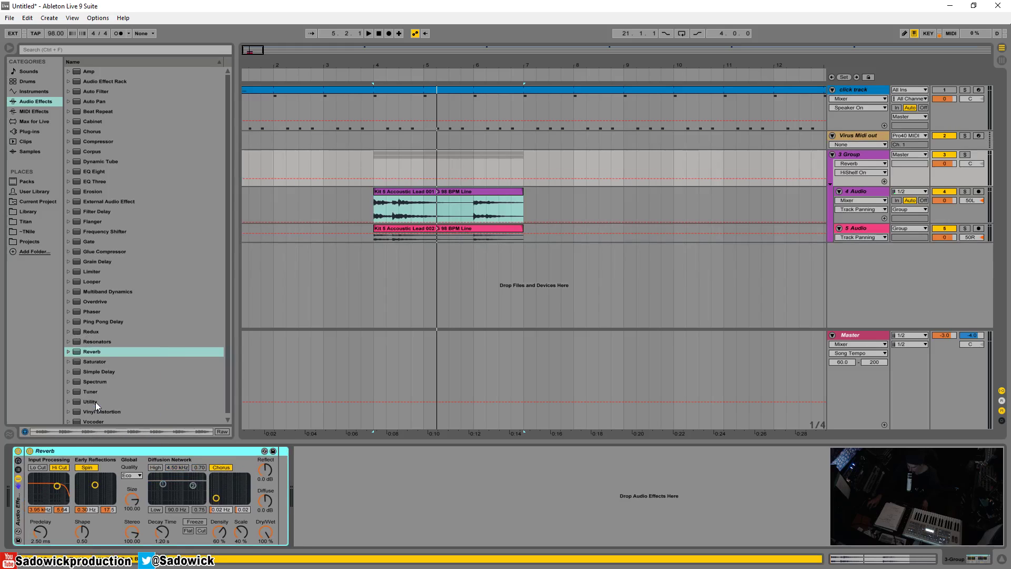
{"action": "left_click", "coordinate": [18, 470]}
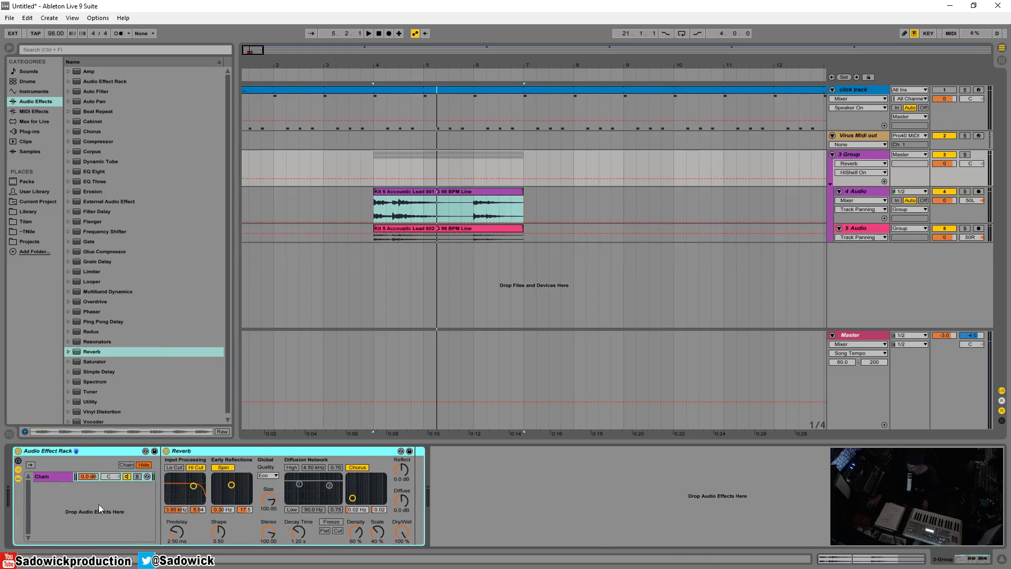
{"action": "left_click", "coordinate": [36, 476]}
{"action": "right_click", "coordinate": [52, 496]}
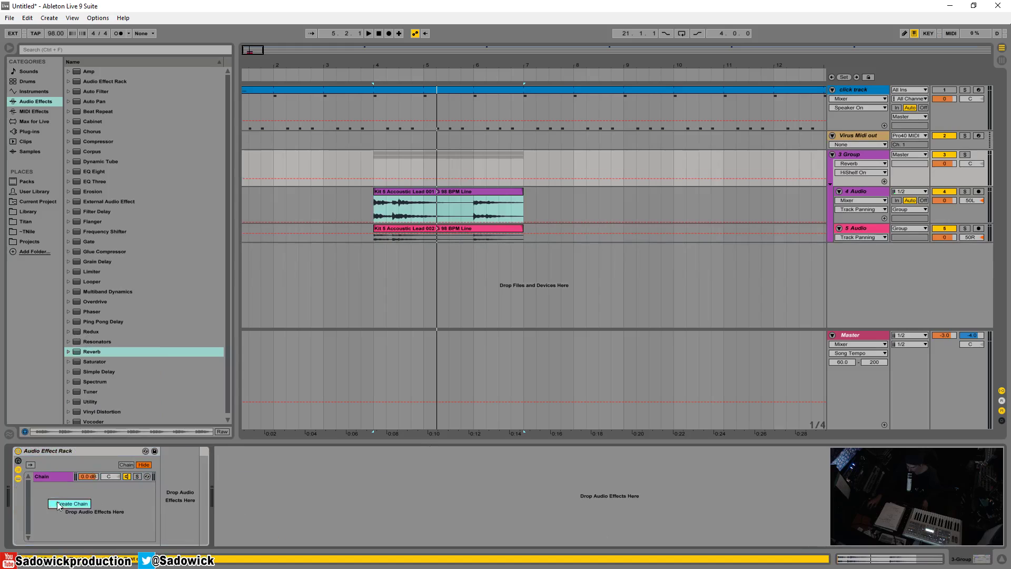
{"action": "left_click", "coordinate": [58, 502]}
{"action": "left_click", "coordinate": [59, 476]}
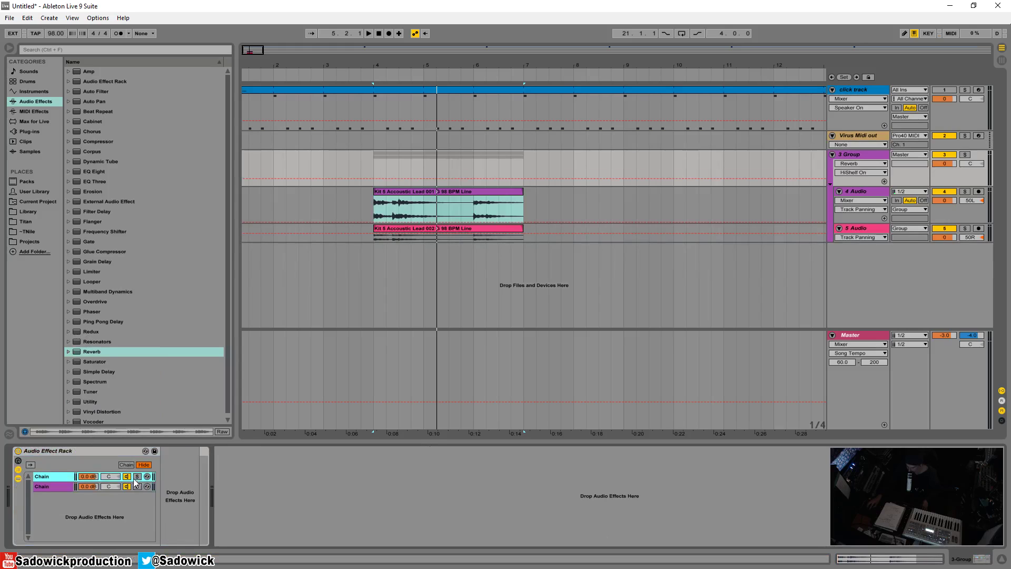
- Solo the dry chain and the Reverb chain in turn during playback to compare their sound
{"action": "left_click", "coordinate": [137, 476]}
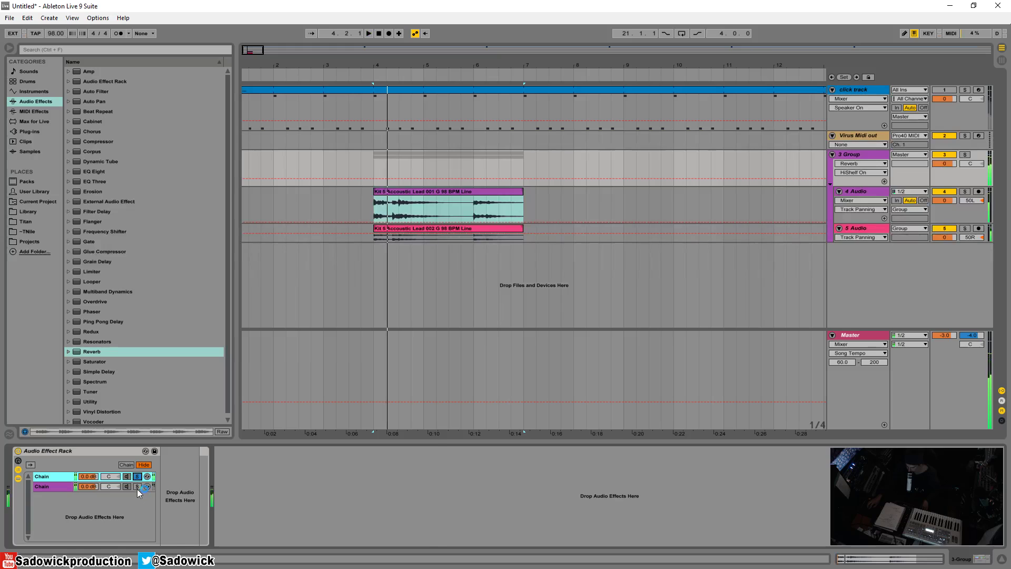
{"action": "left_click", "coordinate": [138, 487]}
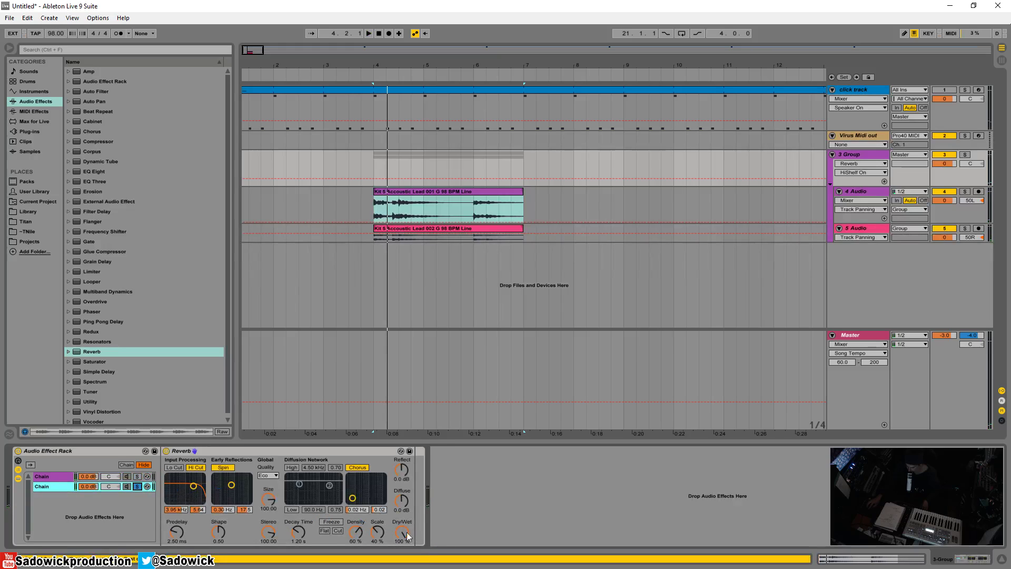
{"action": "key", "text": "space"}
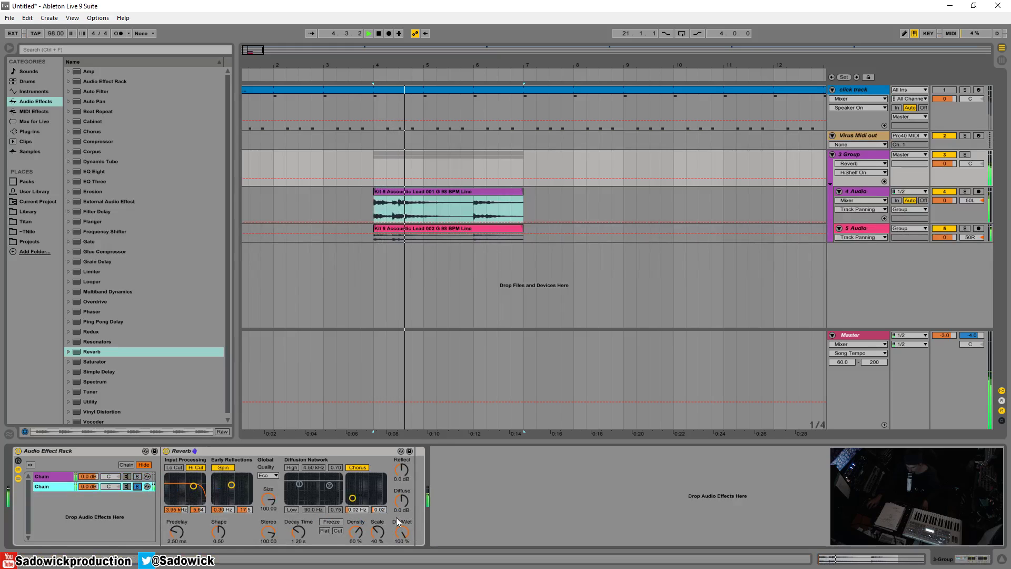
{"action": "key", "text": "space"}
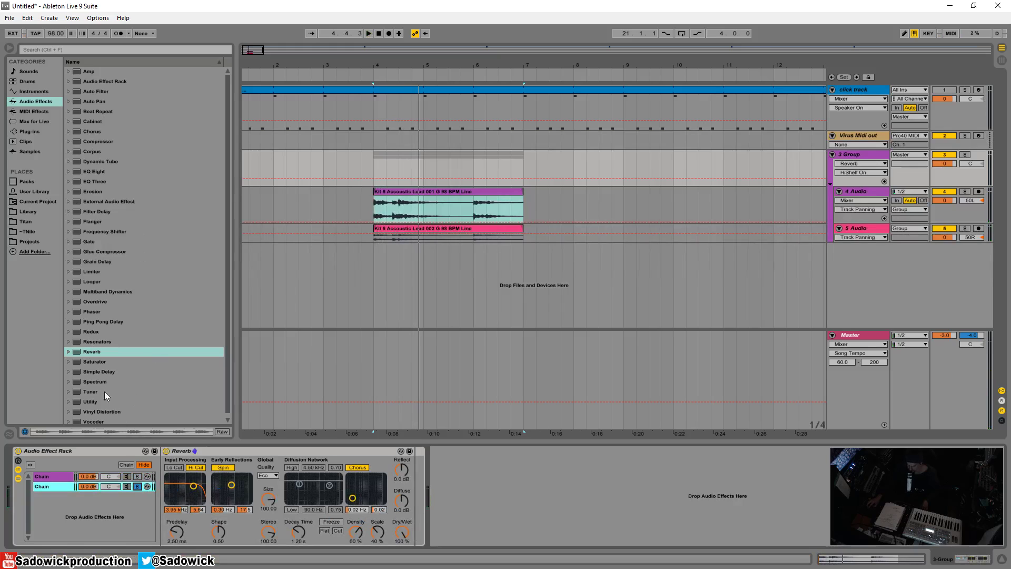
- Insert a Utility before the Reverb in the wet chain and set its channel mode to Swap
{"action": "left_click_drag", "start_coordinate": [84, 402], "coordinate": [174, 477]}
{"action": "left_click", "coordinate": [184, 499]}
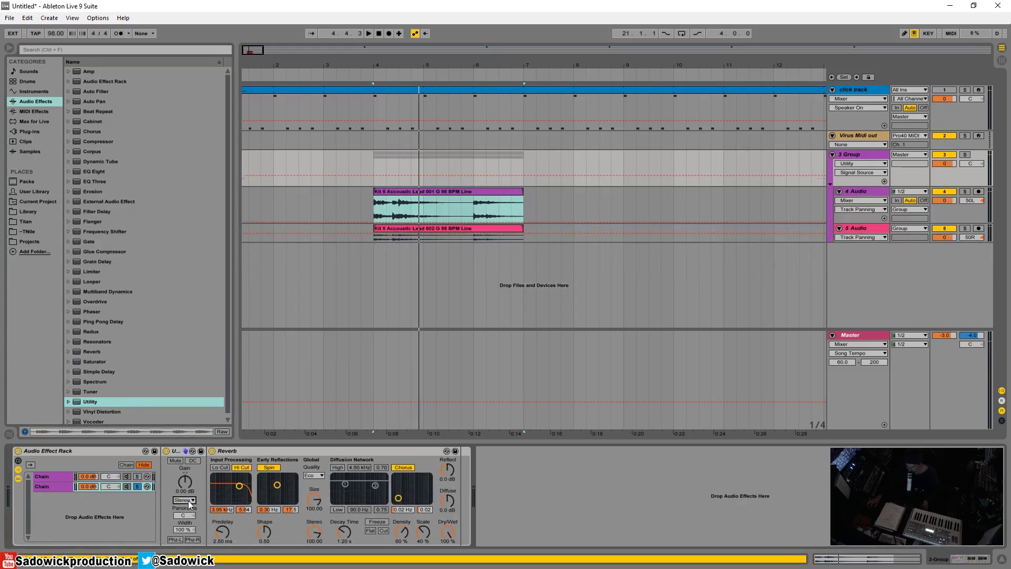
{"action": "left_click", "coordinate": [184, 507]}
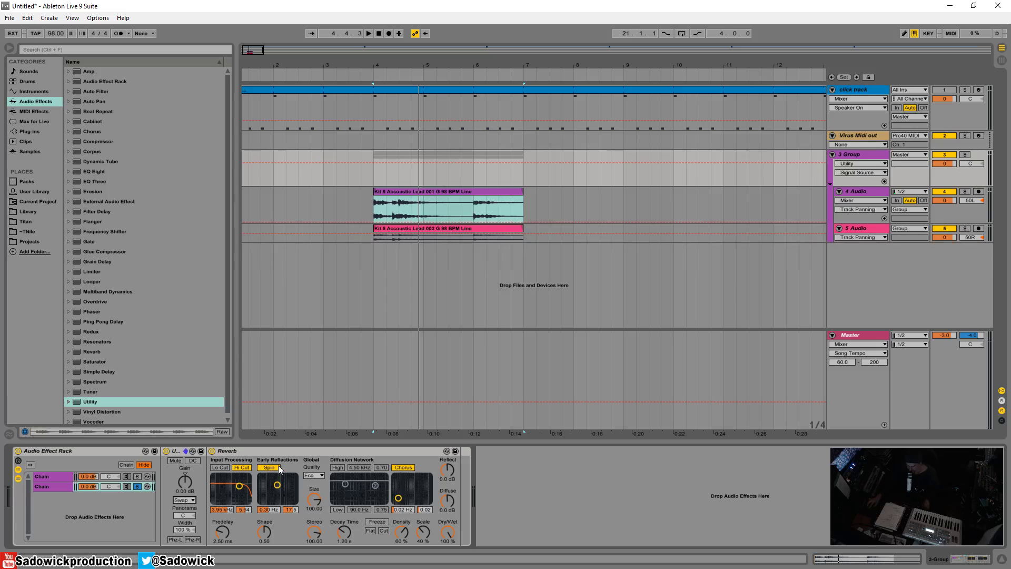
- Take the Reverb chain out of solo and set its volume to -2.0 dB while playing the guitars
{"action": "left_click", "coordinate": [135, 485]}
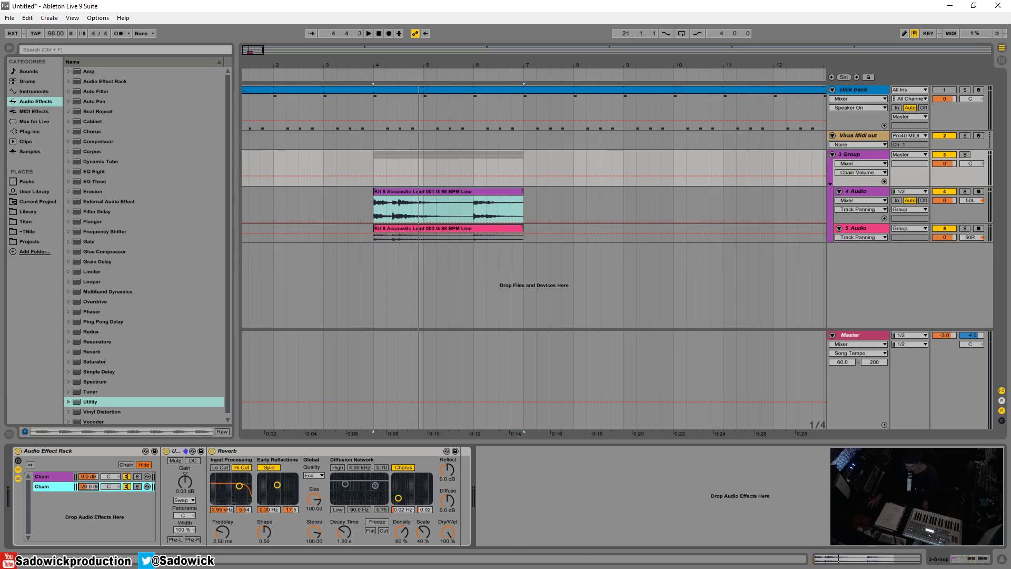
{"action": "left_click_drag", "start_coordinate": [94, 484], "coordinate": [88, 464]}
{"action": "key", "text": "space"}
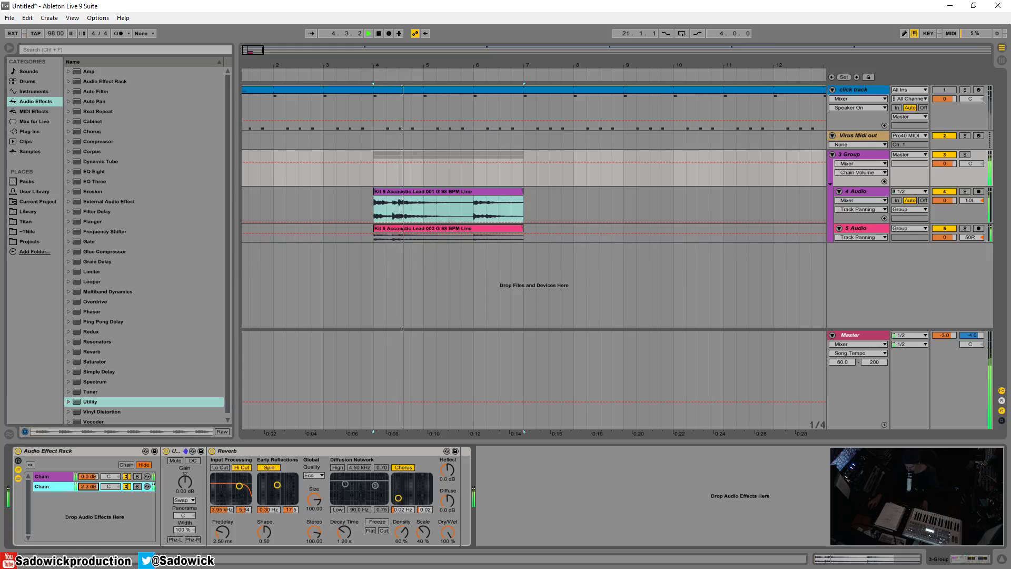
{"action": "key", "text": "space"}
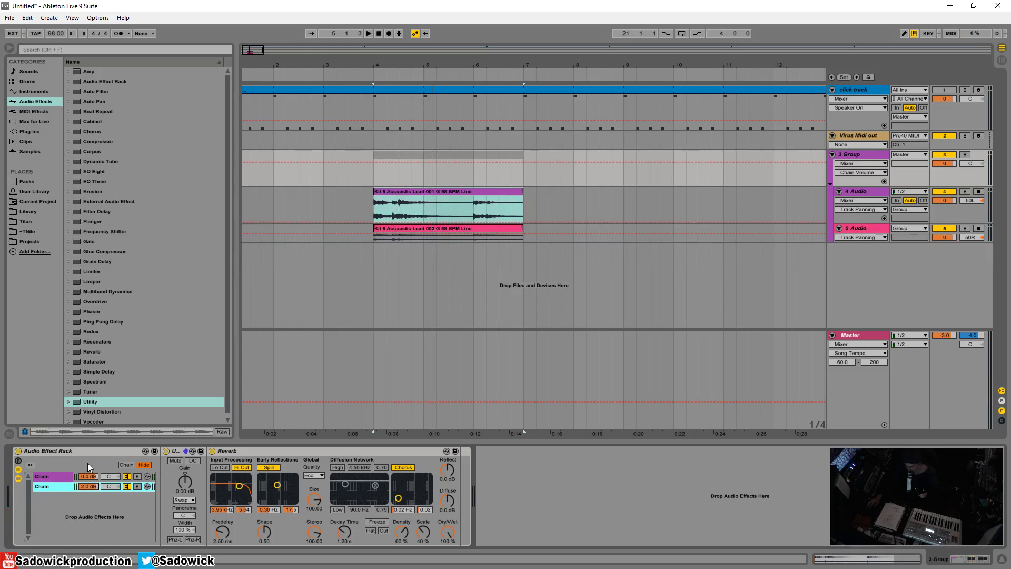
- Solo the guitar group and toggle the Utility in the Reverb chain off and on during playback to compare the channel swap
{"action": "left_click", "coordinate": [964, 154]}
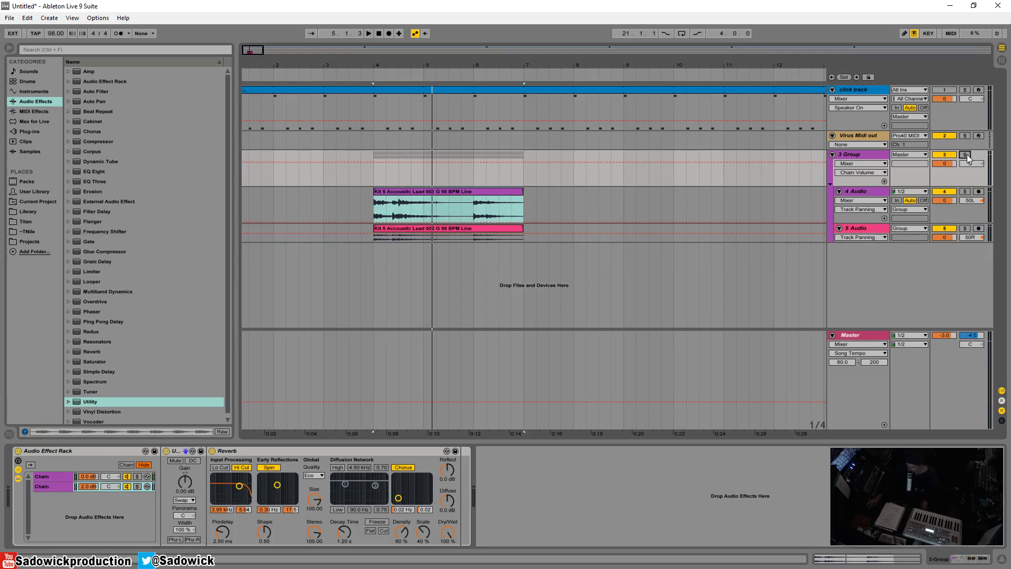
{"action": "key", "text": "space"}
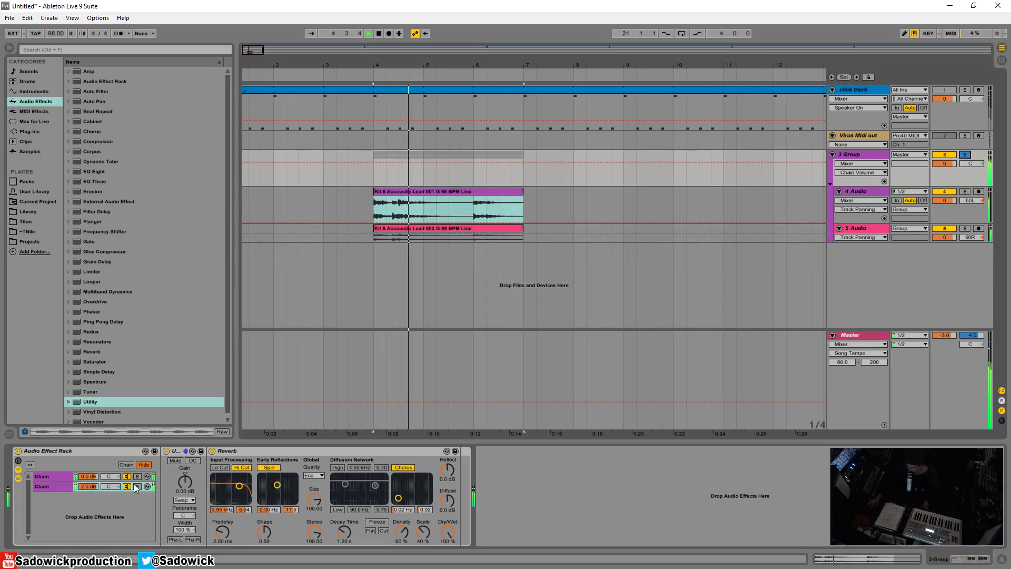
{"action": "left_click", "coordinate": [166, 450]}
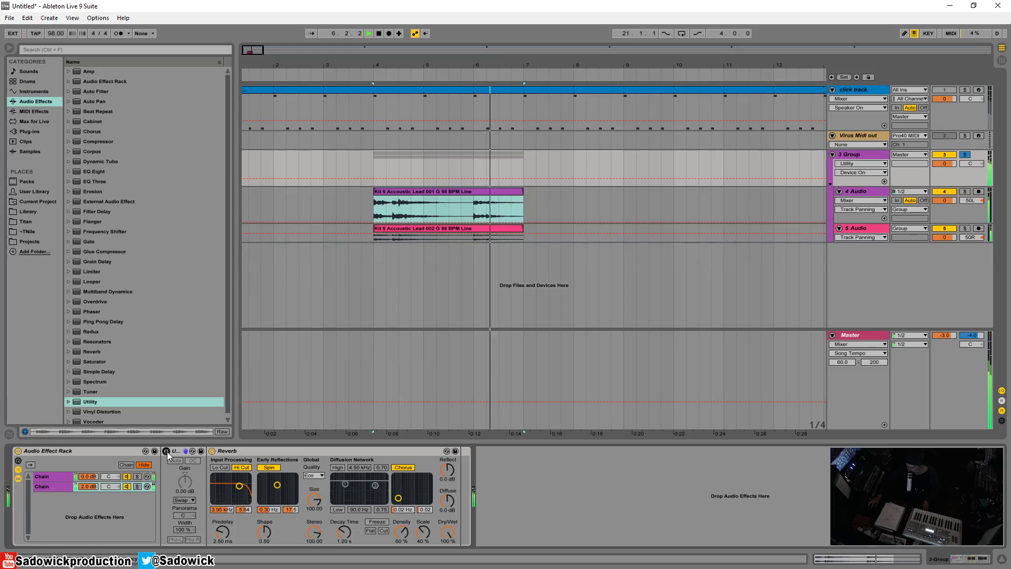
{"action": "left_click", "coordinate": [166, 450]}
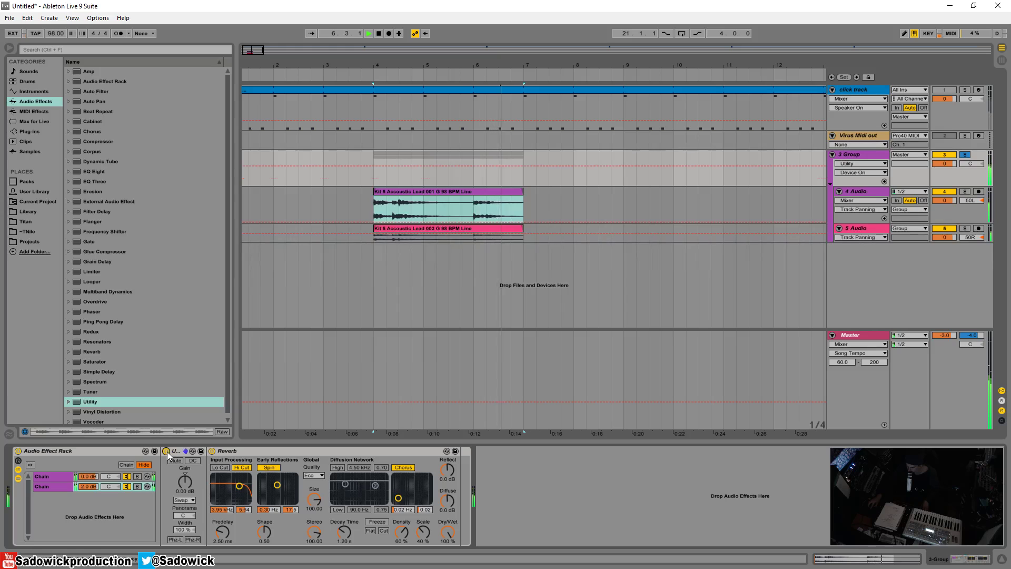
- Delete the guitar group together with its two audio tracks
{"action": "left_click", "coordinate": [849, 154]}
{"action": "right_click", "coordinate": [852, 156]}
{"action": "left_click", "coordinate": [863, 181]}
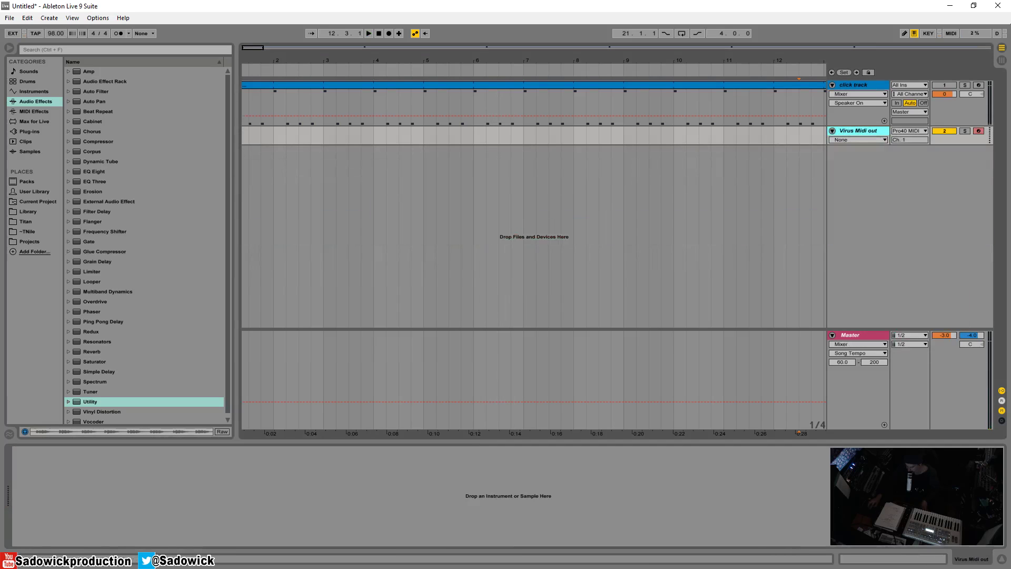
- Load the Serum plug-in on a new MIDI track and unfold the track's mixer controls
{"action": "left_click", "coordinate": [31, 133]}
{"action": "left_click", "coordinate": [100, 363]}
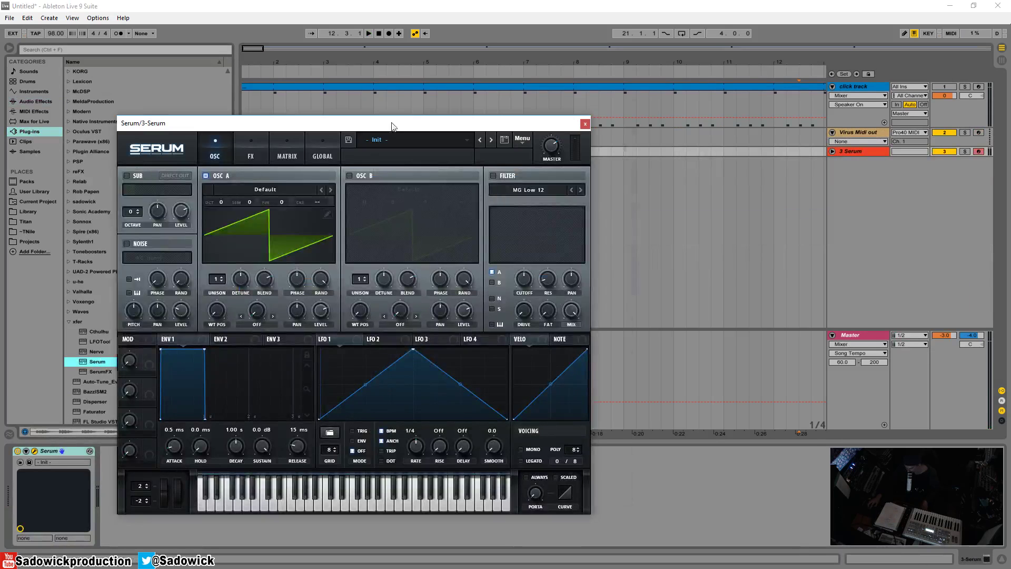
{"action": "left_click_drag", "start_coordinate": [421, 101], "coordinate": [513, 110]}
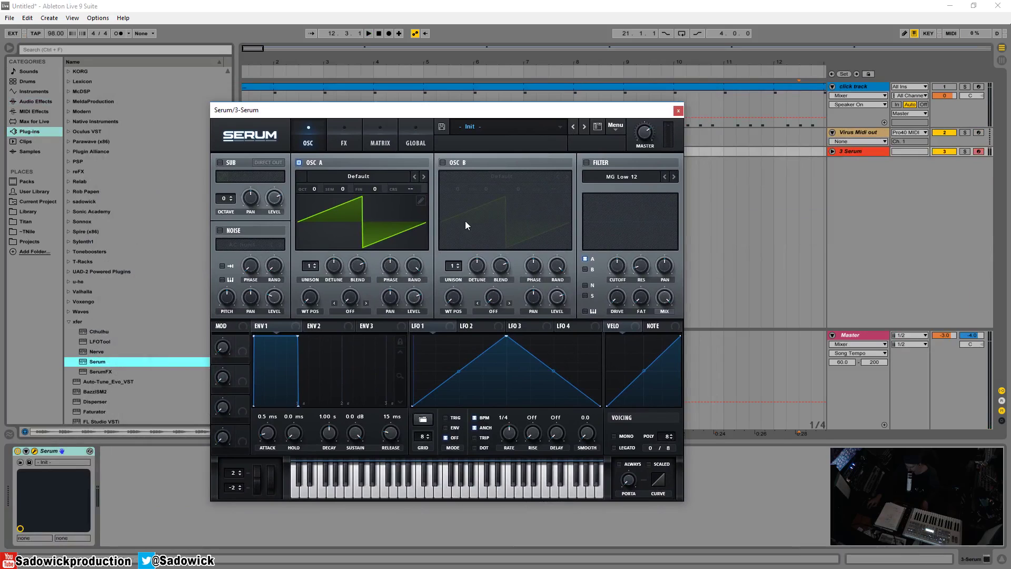
{"action": "left_click", "coordinate": [824, 157]}
{"action": "left_click", "coordinate": [832, 151]}
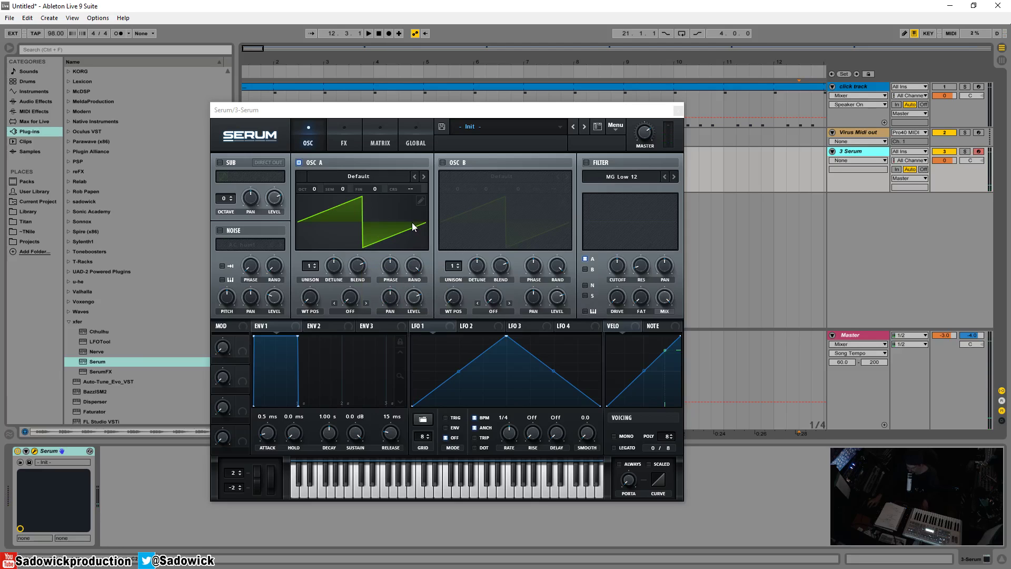
- Pan Serum's oscillator A to the left, then turn on oscillator B and pan it to the opposite side
{"action": "left_click", "coordinate": [396, 302]}
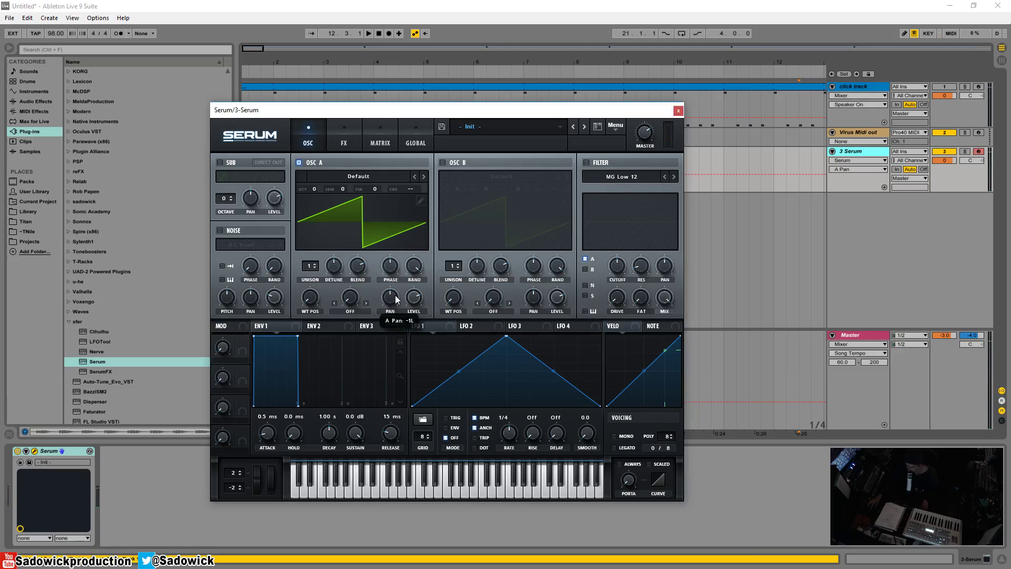
{"action": "left_click_drag", "start_coordinate": [396, 299], "coordinate": [415, 420]}
{"action": "left_click", "coordinate": [442, 162]}
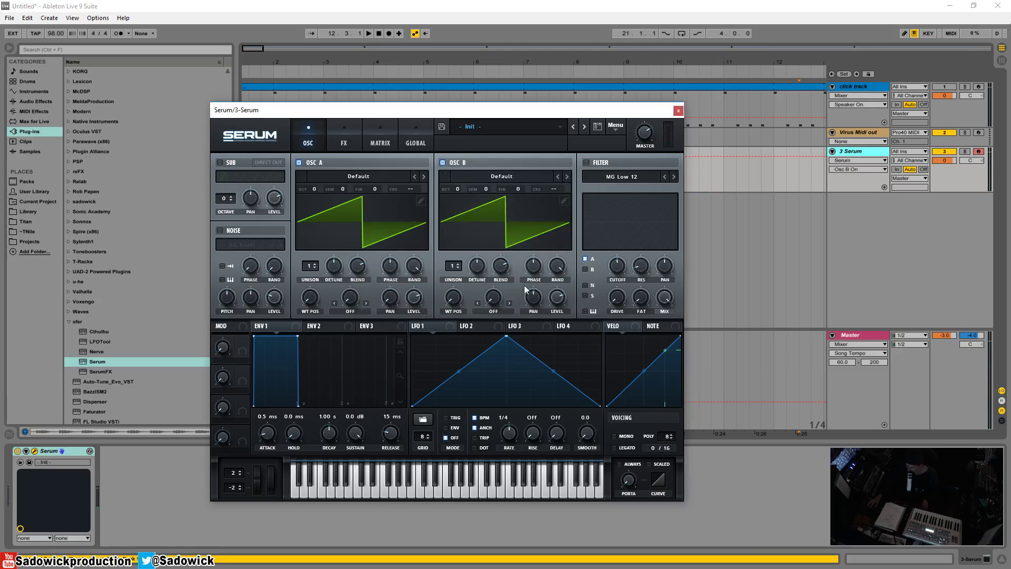
{"action": "left_click", "coordinate": [533, 298]}
- Lower the Serum track volume to -2.8 dB and set oscillator B's fine tuning to 12 cents
{"action": "left_click_drag", "start_coordinate": [950, 160], "coordinate": [938, 164]}
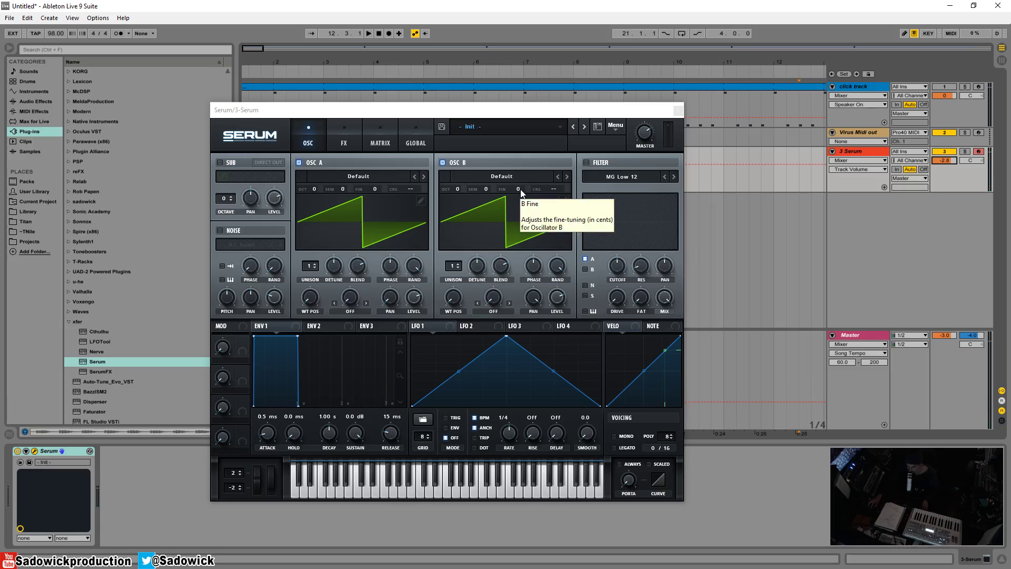
{"action": "mouse_move", "coordinate": [520, 188]}
{"action": "left_mouse_down"}
{"action": "mouse_move", "coordinate": [522, 174]}
{"action": "mouse_move", "coordinate": [523, 187]}
{"action": "left_mouse_up"}
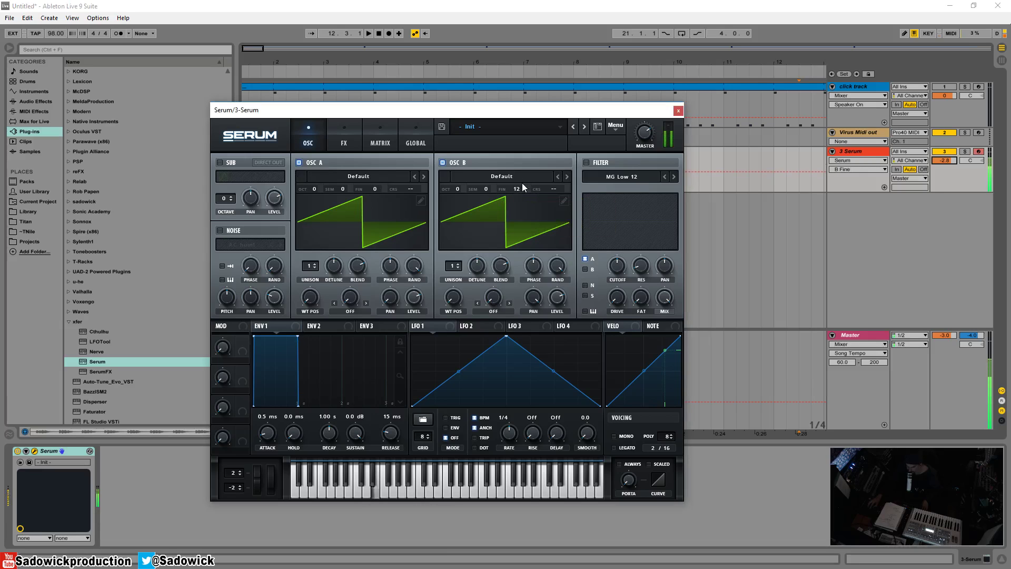
- Turn on the MG Low 12 filter for both oscillators and assign Env 2 to its cutoff
{"action": "left_click", "coordinate": [586, 162]}
{"action": "left_click", "coordinate": [585, 269]}
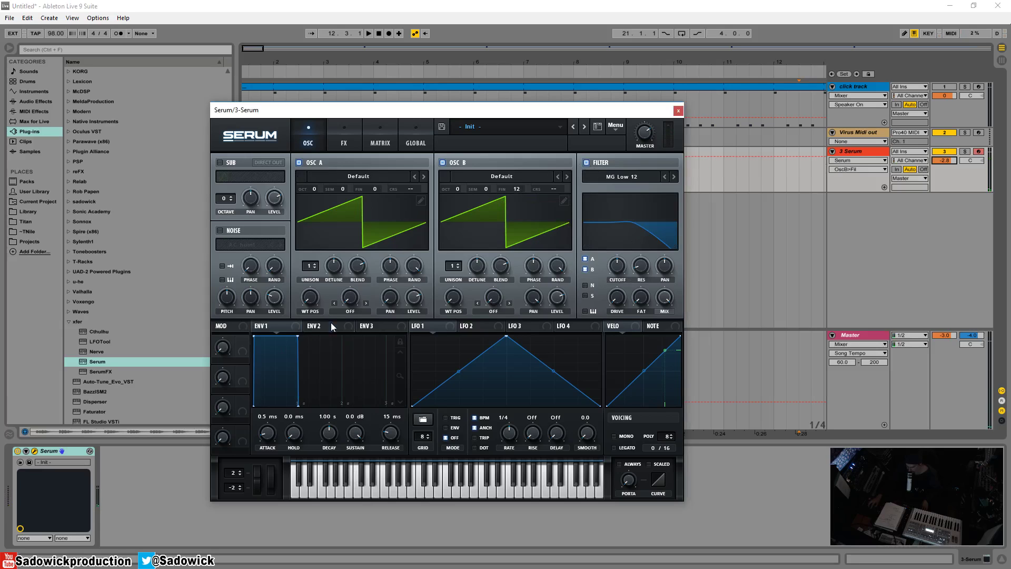
{"action": "left_click_drag", "start_coordinate": [332, 326], "coordinate": [619, 269]}
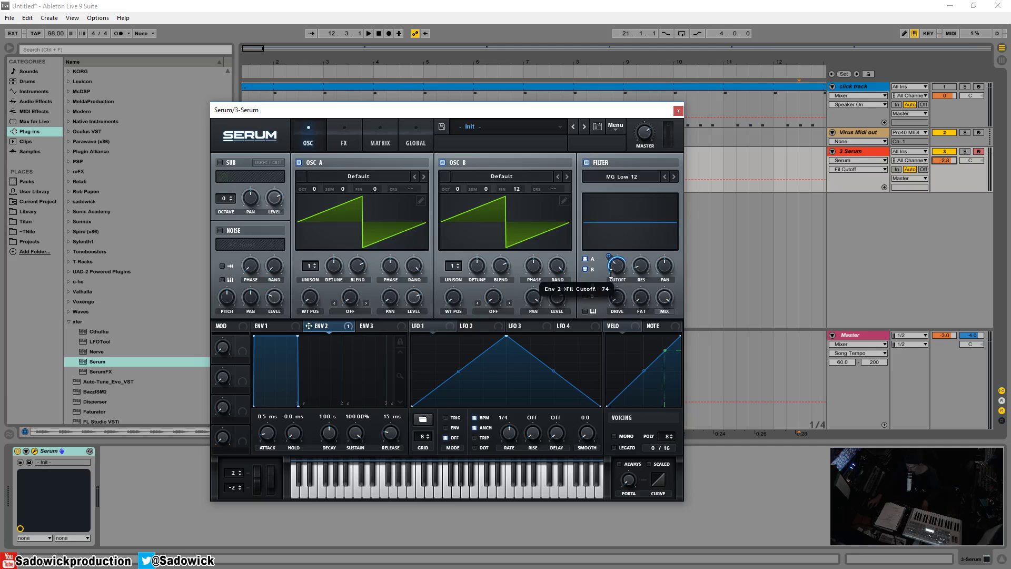
- Shape Env 2 with a 455 ms decay and 0% sustain, and adjust the filter's cutoff and drive
{"action": "left_click_drag", "start_coordinate": [298, 336], "coordinate": [274, 475]}
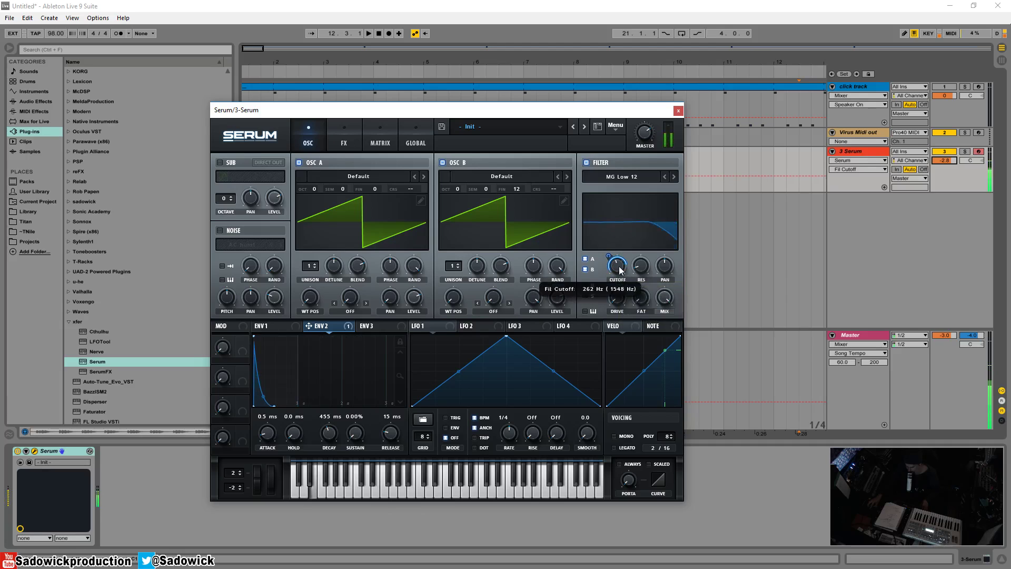
{"action": "left_click_drag", "start_coordinate": [616, 298], "coordinate": [623, 273]}
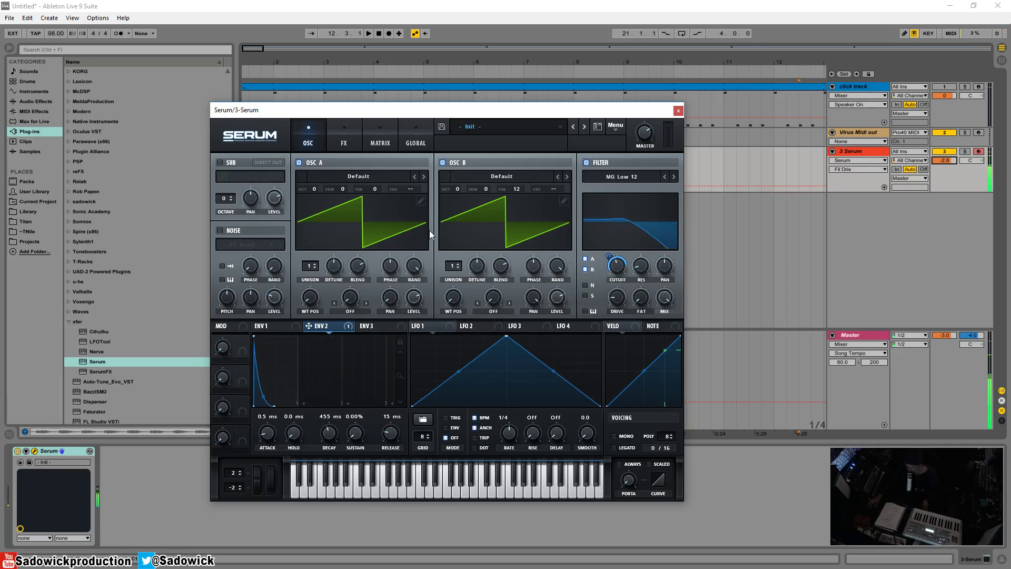
- Try the Bend + warp mode on both oscillators with different warp amounts
{"action": "left_click", "coordinate": [354, 312]}
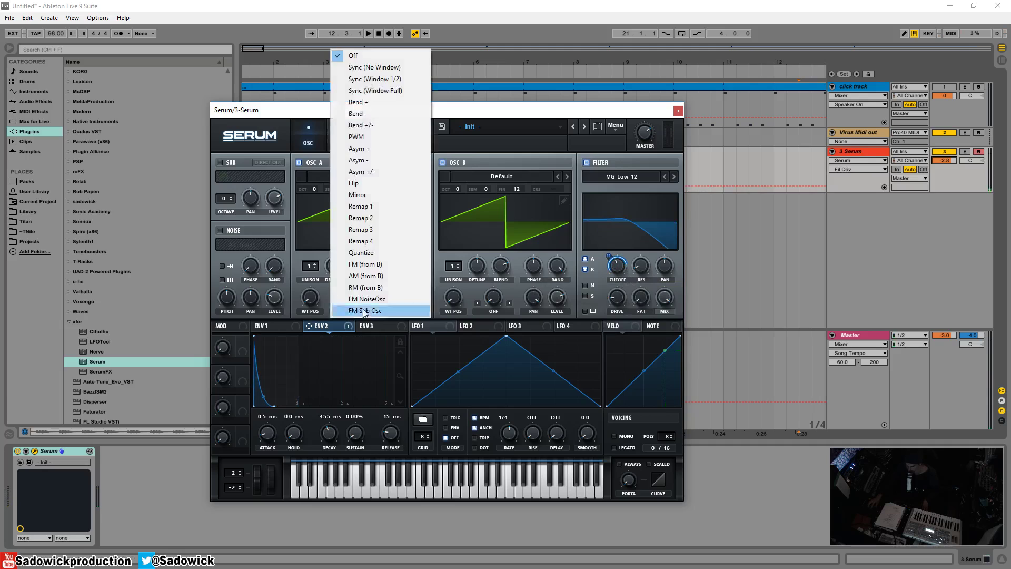
{"action": "left_click", "coordinate": [418, 102]}
{"action": "left_click", "coordinate": [493, 311]}
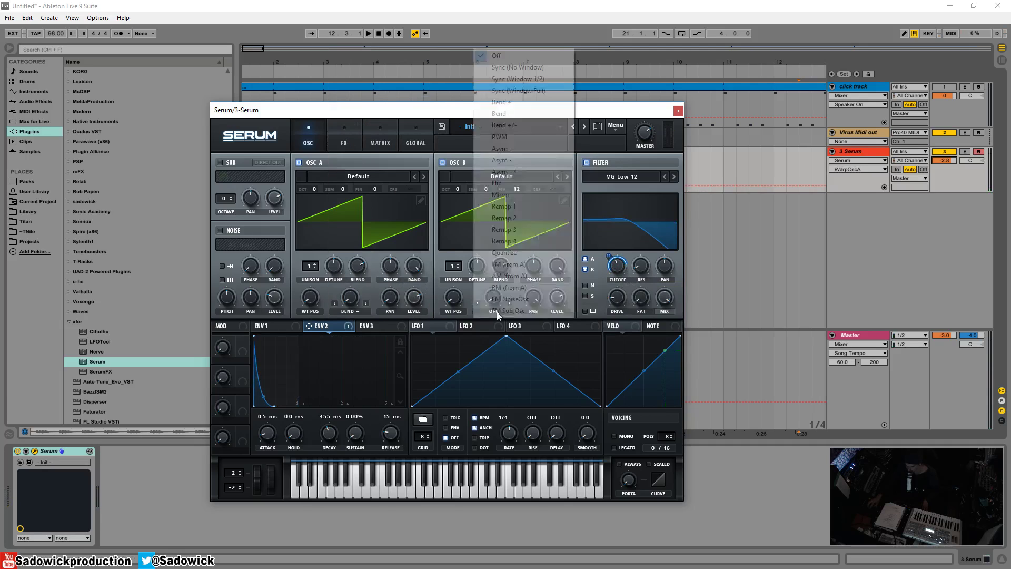
{"action": "left_click", "coordinate": [537, 103]}
{"action": "left_click_drag", "start_coordinate": [493, 298], "coordinate": [499, 263]}
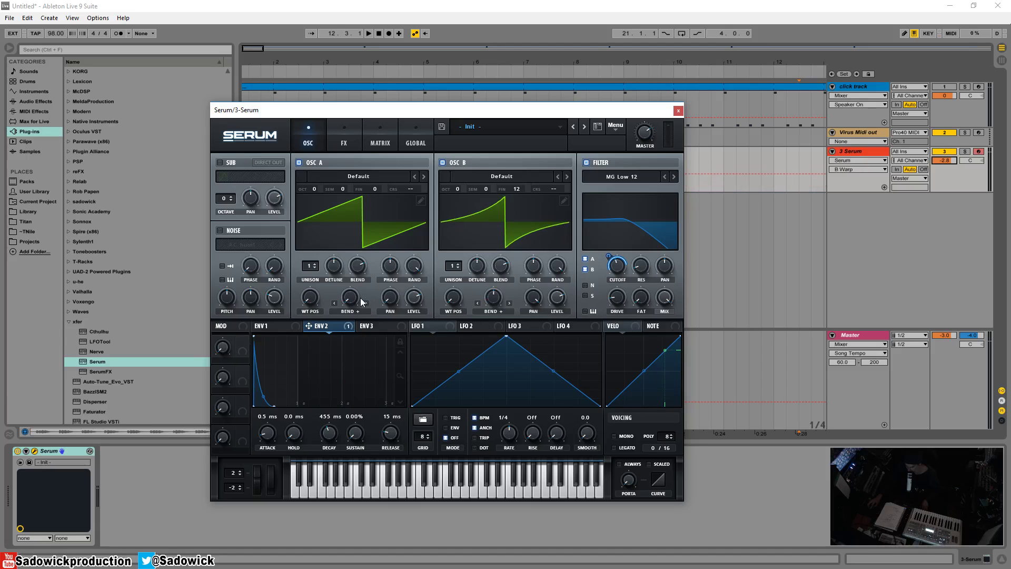
{"action": "mouse_move", "coordinate": [350, 298]}
{"action": "left_mouse_down"}
{"action": "mouse_move", "coordinate": [357, 231]}
{"action": "mouse_move", "coordinate": [359, 305]}
{"action": "left_mouse_up"}
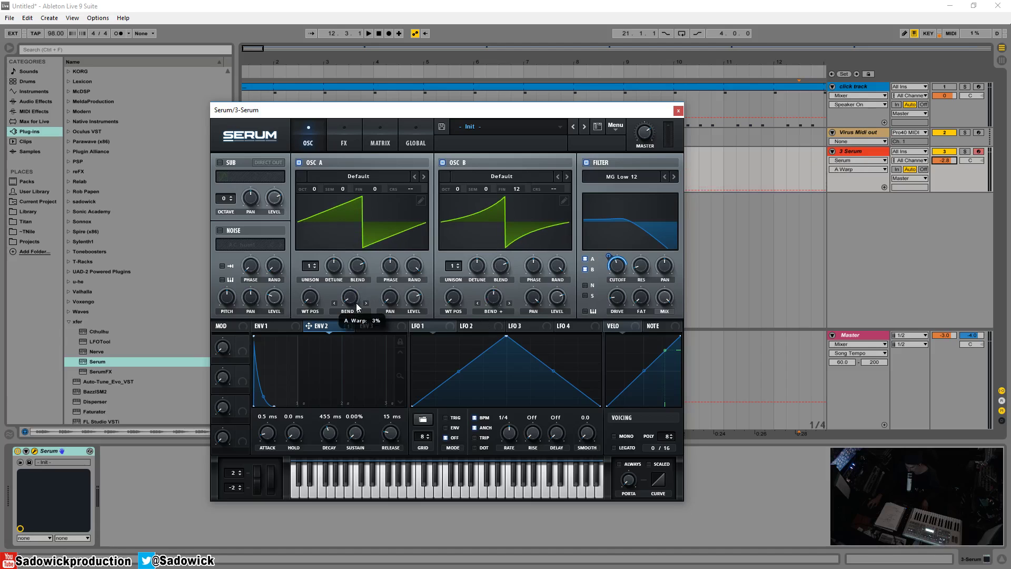
- Set oscillator A's warp mode to Asym - and oscillator B's to Asym +, and adjust both warp amounts so the waveforms differ
{"action": "left_click", "coordinate": [352, 311]}
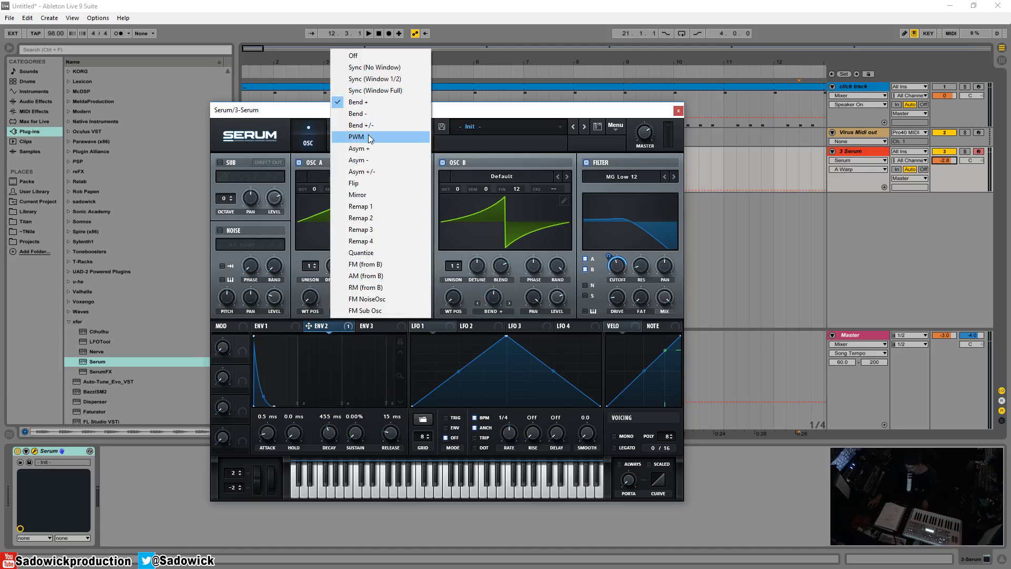
{"action": "left_click", "coordinate": [358, 148]}
{"action": "left_click", "coordinate": [492, 311]}
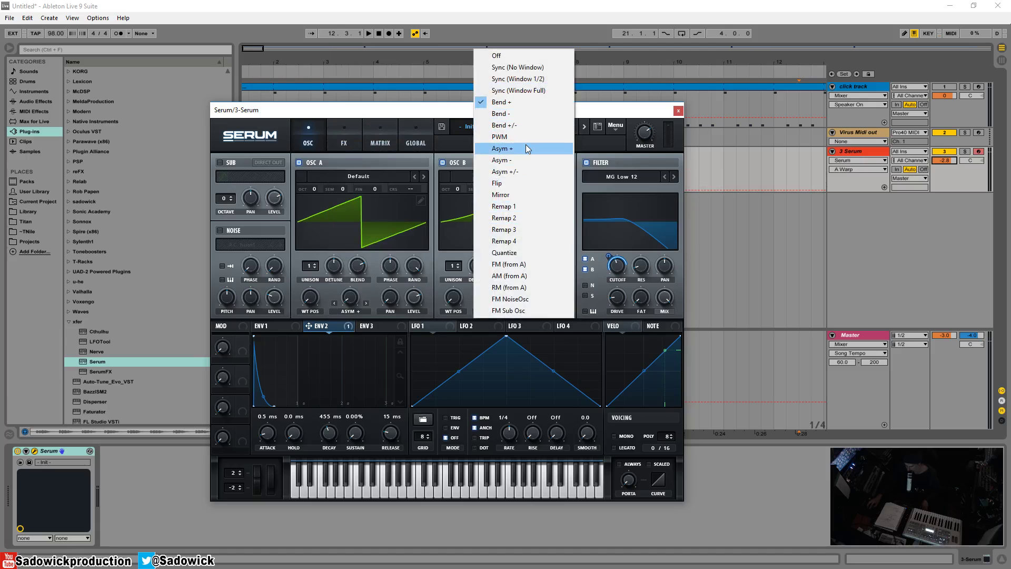
{"action": "left_click", "coordinate": [528, 149]}
{"action": "left_click_drag", "start_coordinate": [493, 297], "coordinate": [482, 324]}
{"action": "mouse_move", "coordinate": [349, 298]}
{"action": "left_mouse_down"}
{"action": "mouse_move", "coordinate": [356, 268]}
{"action": "mouse_move", "coordinate": [355, 282]}
{"action": "left_mouse_up"}
{"action": "left_click", "coordinate": [366, 303]}
{"action": "left_click_drag", "start_coordinate": [355, 285], "coordinate": [353, 289]}
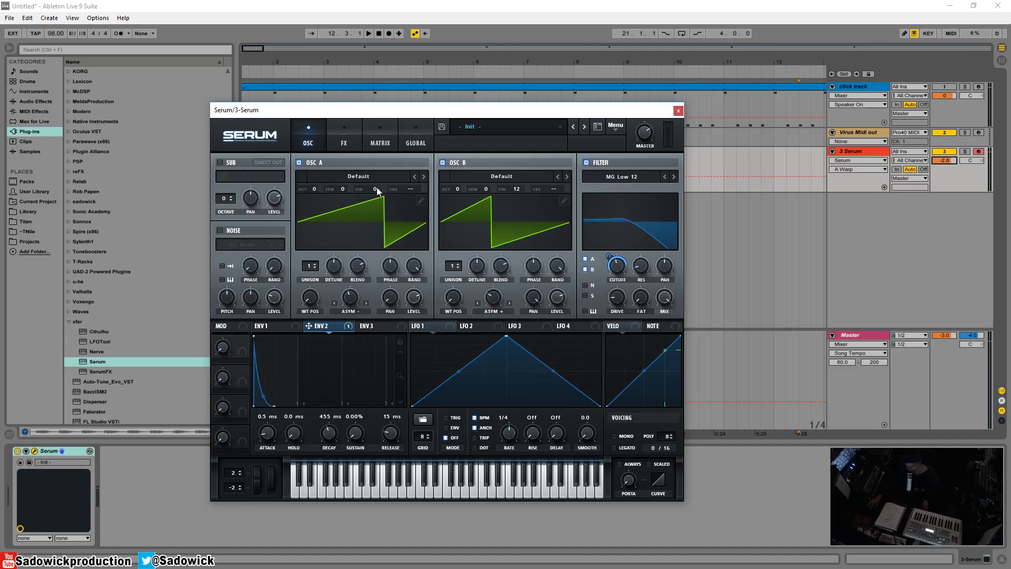
- Adjust oscillator A's fine tuning slightly and close the Serum window
{"action": "mouse_move", "coordinate": [377, 189]}
{"action": "left_mouse_down"}
{"action": "mouse_move", "coordinate": [378, 200]}
{"action": "mouse_move", "coordinate": [376, 192]}
{"action": "left_mouse_up"}
{"action": "left_click", "coordinate": [678, 110]}
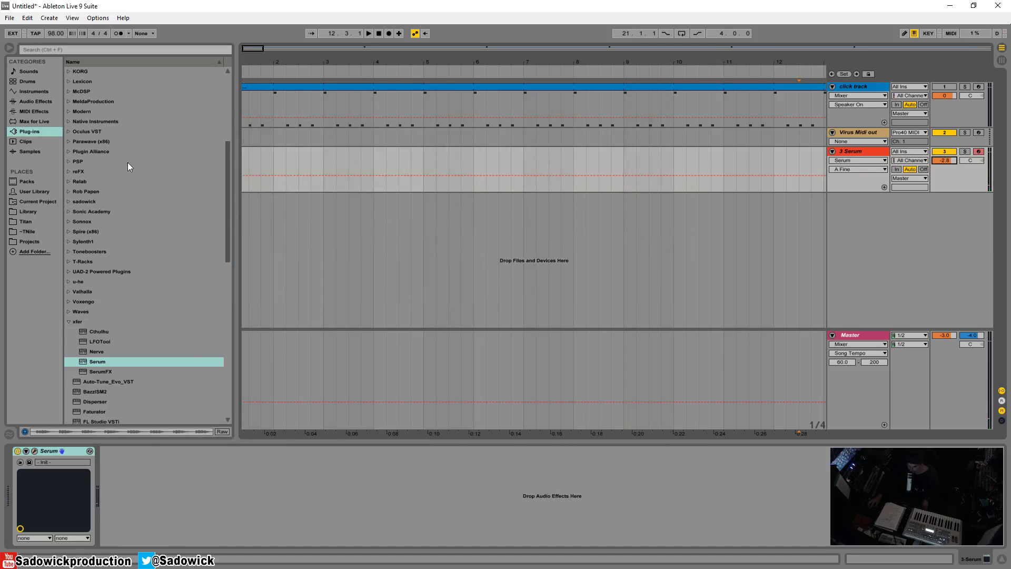
- Add the FabFilter Pro-R reverb after Serum and move its window clear of the track controls
{"action": "scroll", "coordinate": [110, 219], "scroll_direction": "up", "scroll_amount": 5}
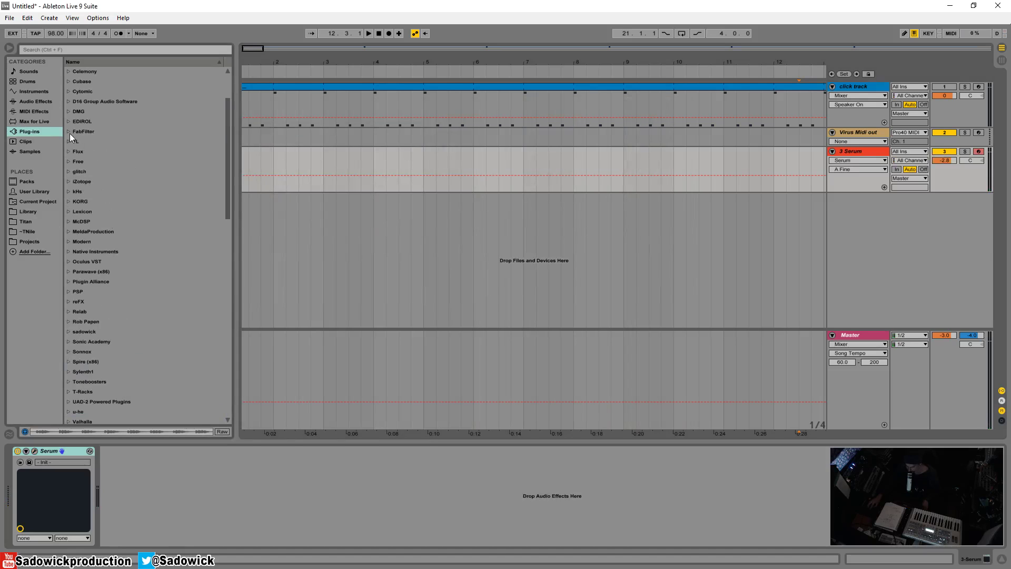
{"action": "left_click", "coordinate": [70, 132]}
{"action": "left_click_drag", "start_coordinate": [170, 292], "coordinate": [227, 495]}
{"action": "left_click_drag", "start_coordinate": [476, 115], "coordinate": [528, 104]}
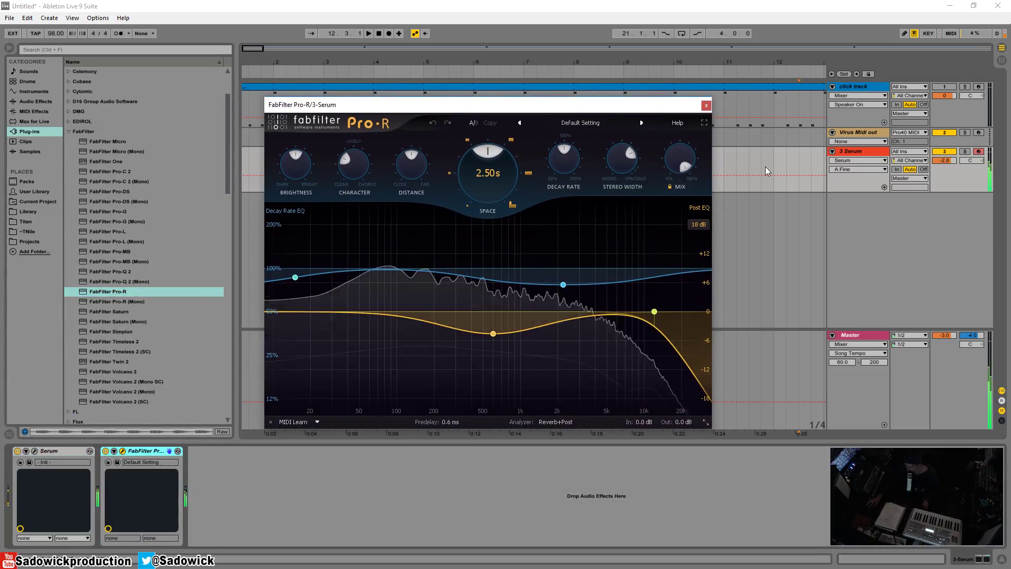
- Raise the reverb's stereo width to its spacious end and set its distance towards close
{"action": "mouse_move", "coordinate": [507, 175]}
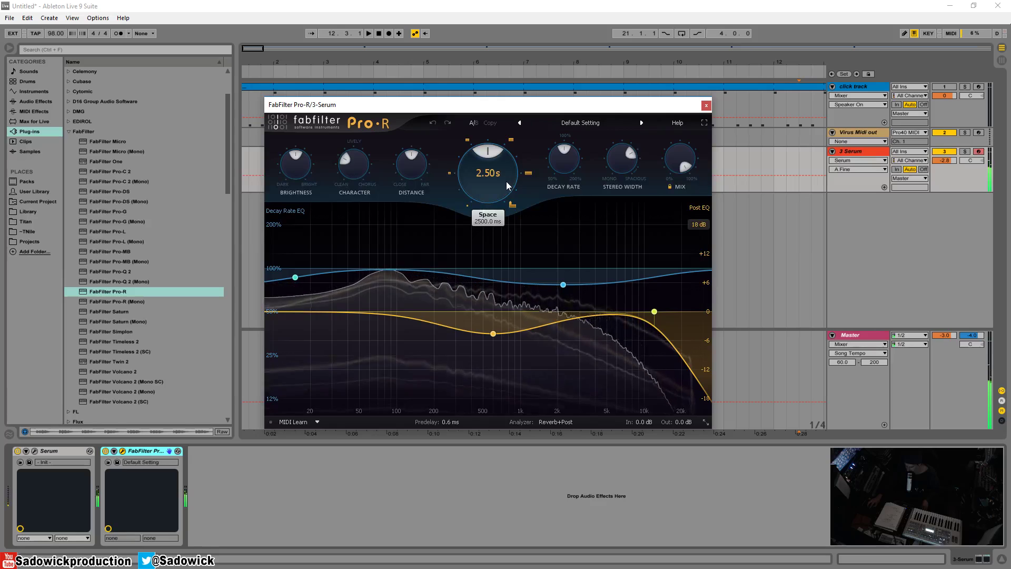
{"action": "mouse_move", "coordinate": [633, 165]}
{"action": "left_click_drag", "start_coordinate": [634, 165], "coordinate": [624, 140]}
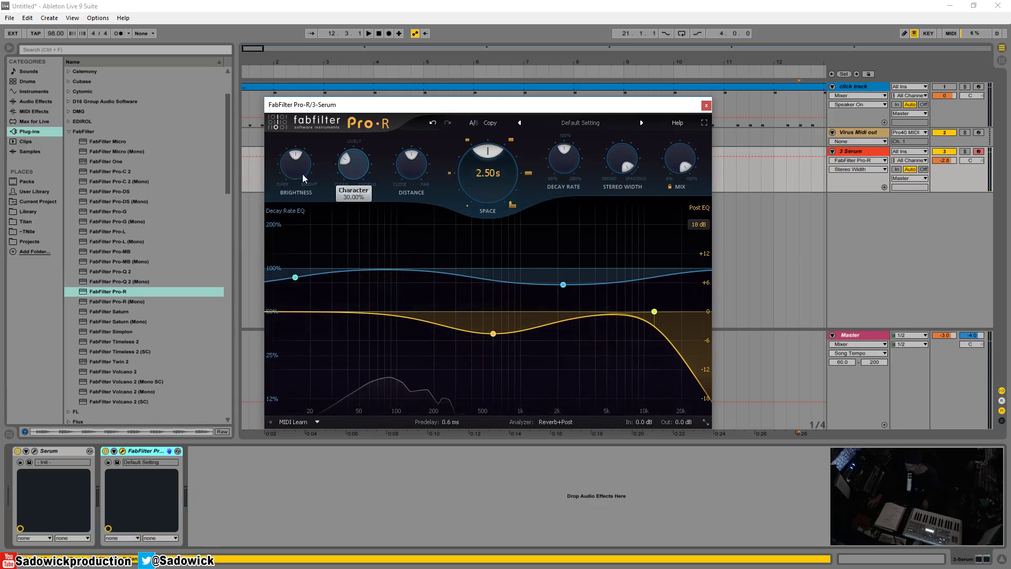
{"action": "left_click_drag", "start_coordinate": [418, 168], "coordinate": [422, 176]}
{"action": "mouse_move", "coordinate": [475, 153]}
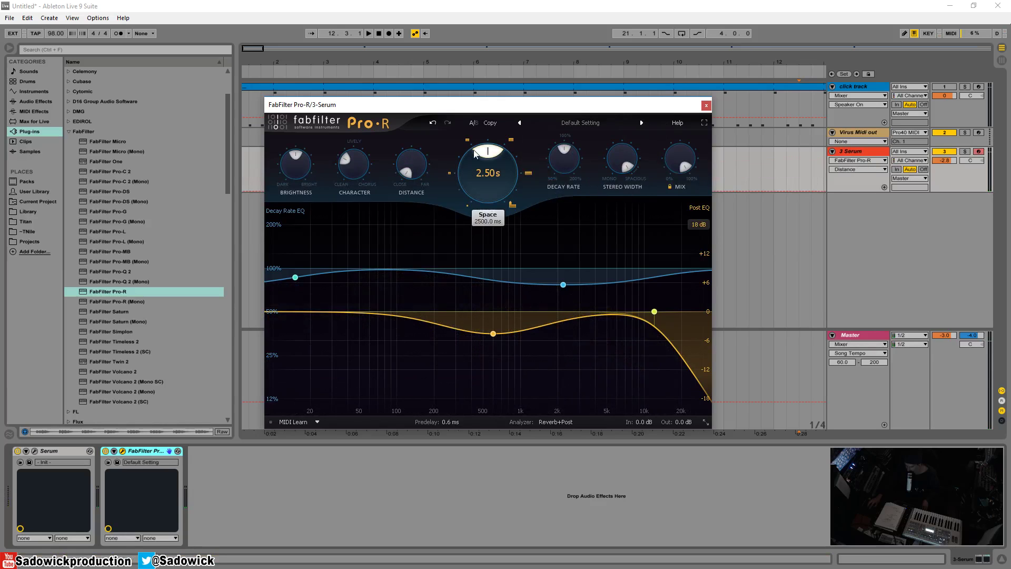
- Move the Post EQ dip to a lower frequency with less cut, and raise the 2200 Hz decay rate band to 140.7%
{"action": "left_click_drag", "start_coordinate": [493, 334], "coordinate": [450, 327]}
{"action": "left_click_drag", "start_coordinate": [562, 284], "coordinate": [561, 256]}
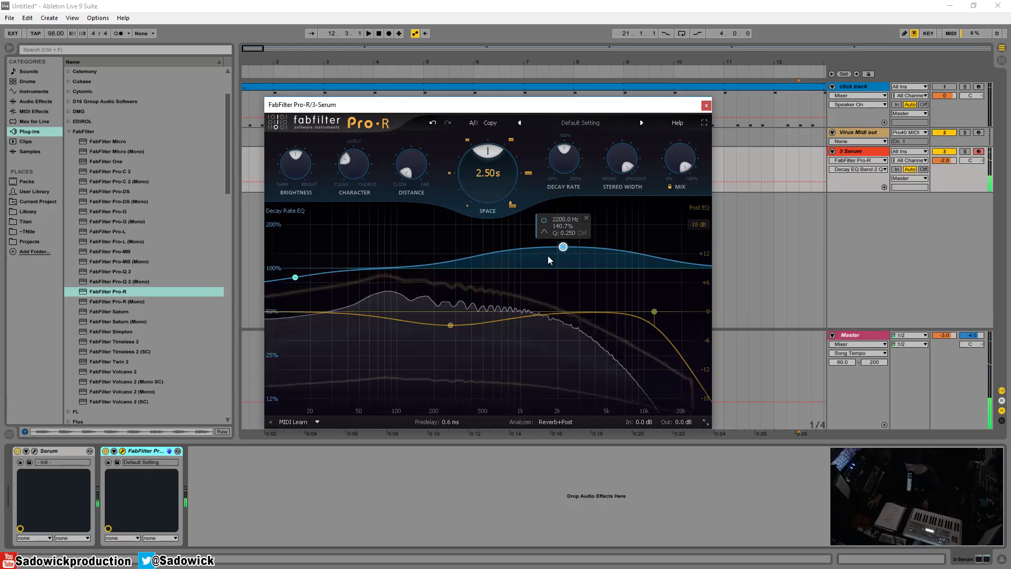
- Shorten the low-end decay with a band at 160.16 Hz set to 81.11% and a lowered low shelf, and close the reverb window
{"action": "mouse_move", "coordinate": [426, 265]}
{"action": "left_mouse_down"}
{"action": "mouse_move", "coordinate": [442, 282]}
{"action": "mouse_move", "coordinate": [426, 280]}
{"action": "left_mouse_up"}
{"action": "left_click", "coordinate": [407, 308]}
{"action": "mouse_move", "coordinate": [416, 316]}
{"action": "left_mouse_down"}
{"action": "mouse_move", "coordinate": [412, 327]}
{"action": "mouse_move", "coordinate": [453, 336]}
{"action": "left_mouse_up"}
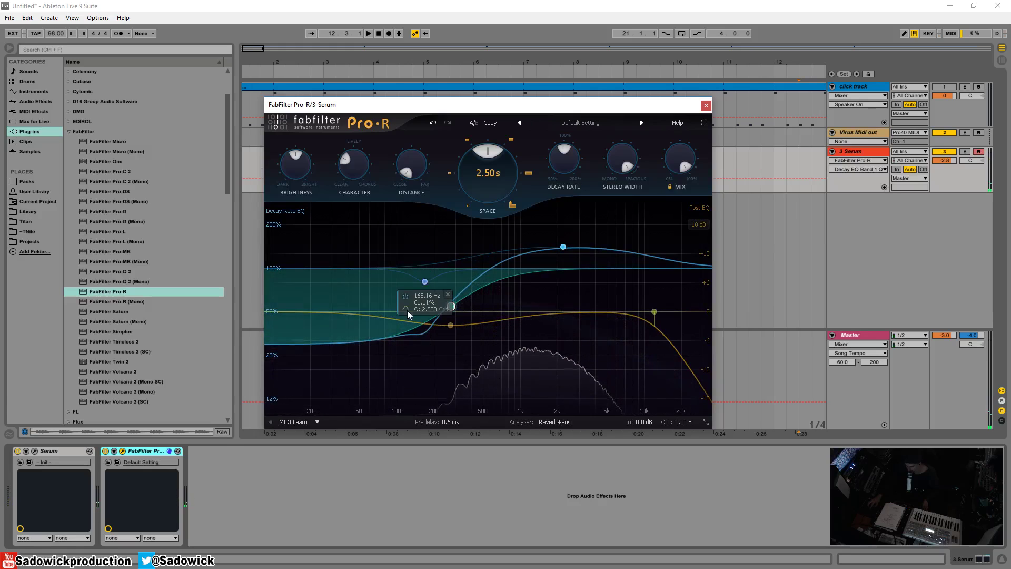
{"action": "left_click", "coordinate": [706, 105]}
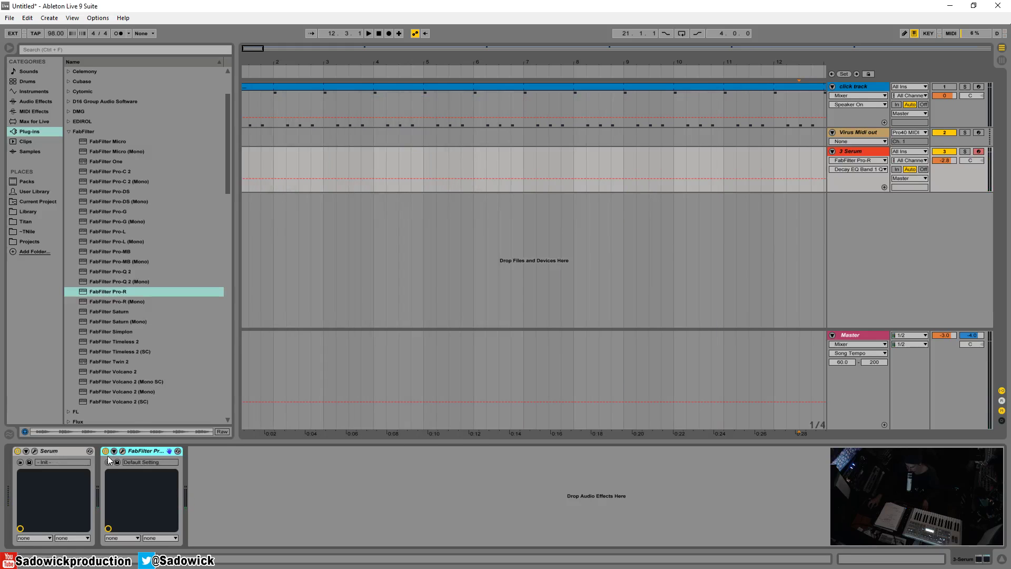
- Group the FabFilter Pro-R reverb into an Audio Effect Rack and add an empty dry chain above the reverb chain
{"action": "right_click", "coordinate": [137, 451]}
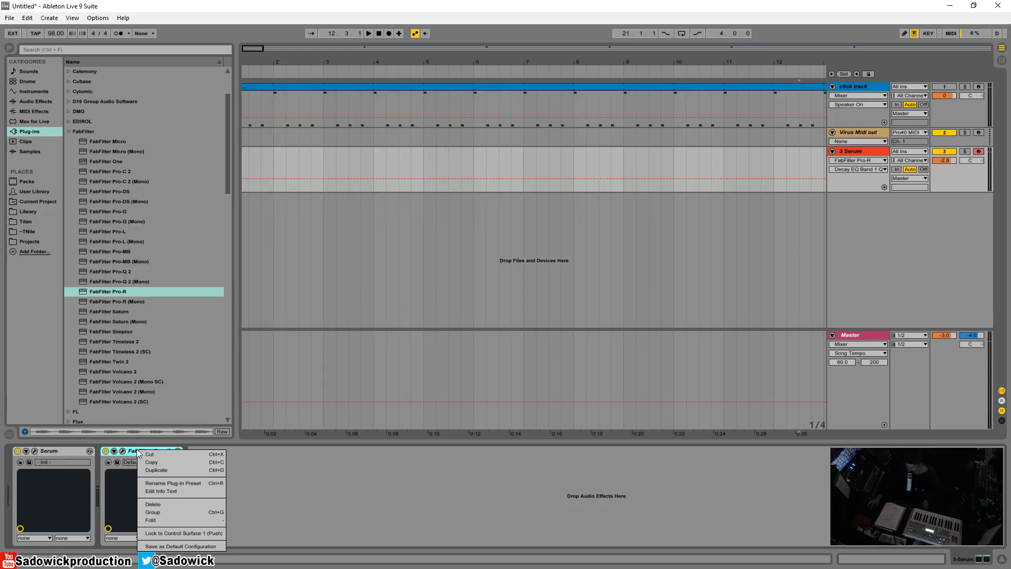
{"action": "left_click", "coordinate": [172, 514]}
{"action": "left_click", "coordinate": [106, 476]}
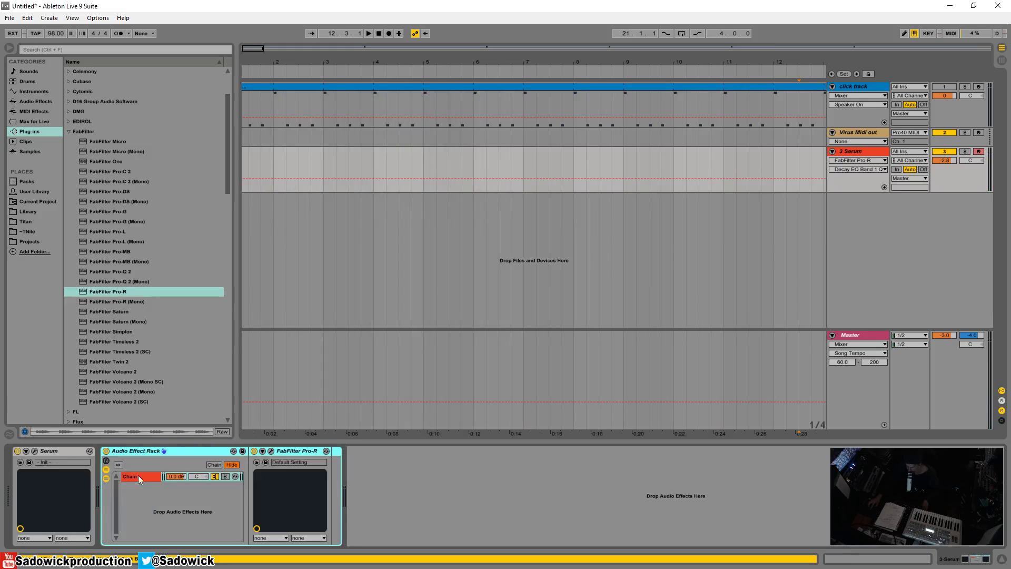
{"action": "left_click", "coordinate": [146, 475]}
{"action": "left_click", "coordinate": [156, 497]}
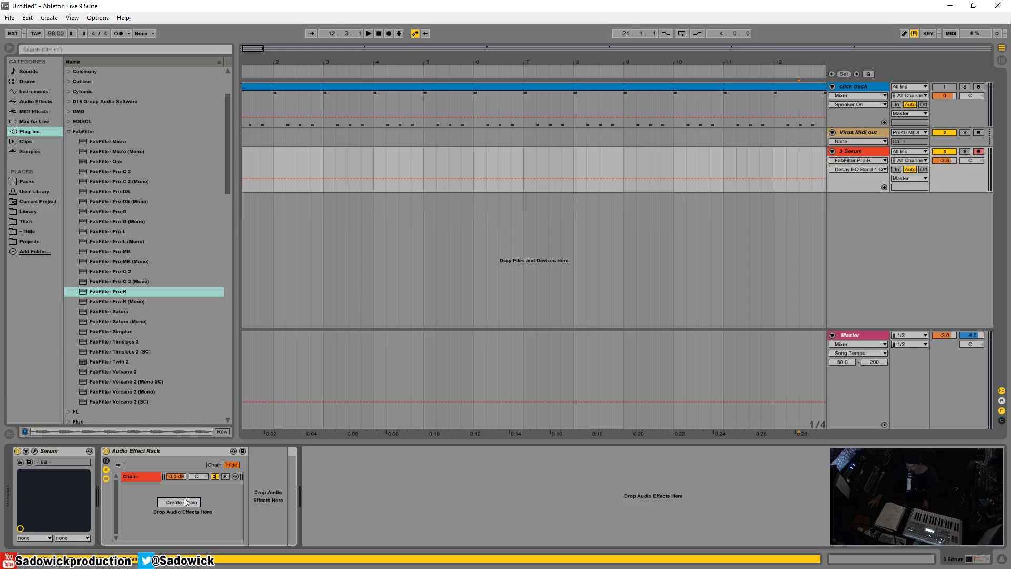
{"action": "left_click", "coordinate": [186, 501]}
{"action": "left_click_drag", "start_coordinate": [142, 482], "coordinate": [143, 477]}
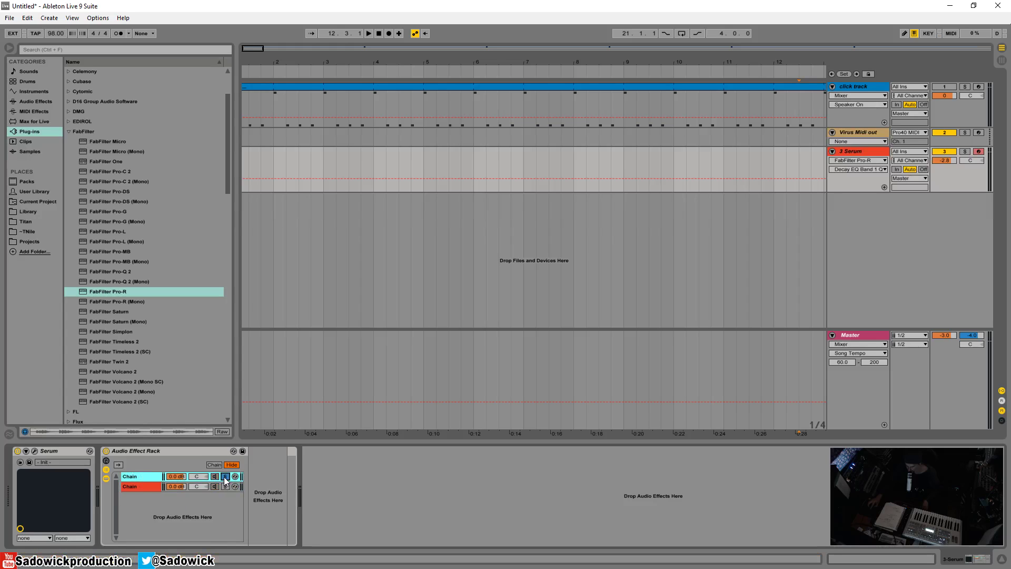
- Audition the reverb chain in solo, and set its chain volume to -1.5 dB
{"action": "left_click", "coordinate": [146, 486]}
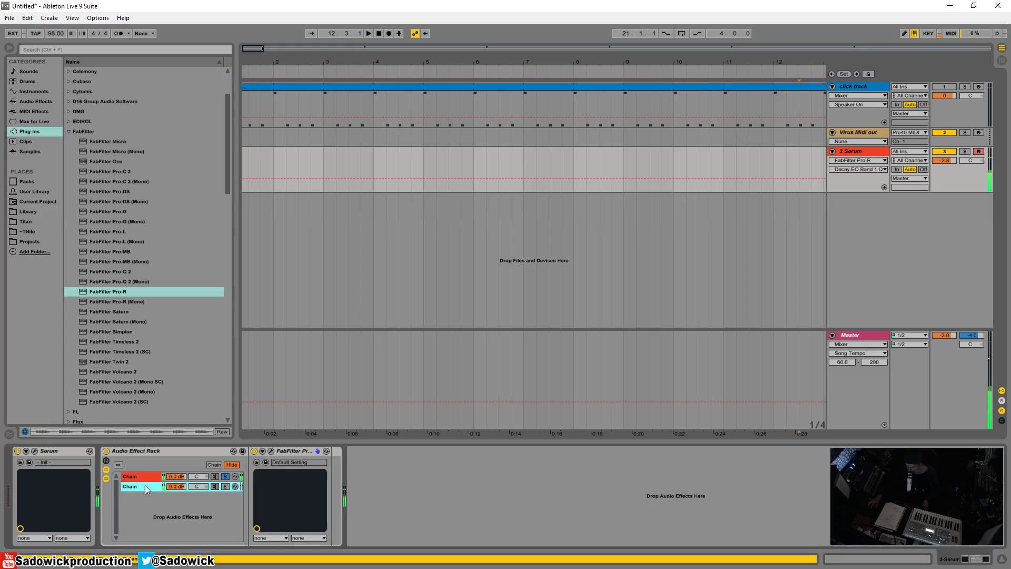
{"action": "left_click", "coordinate": [225, 486]}
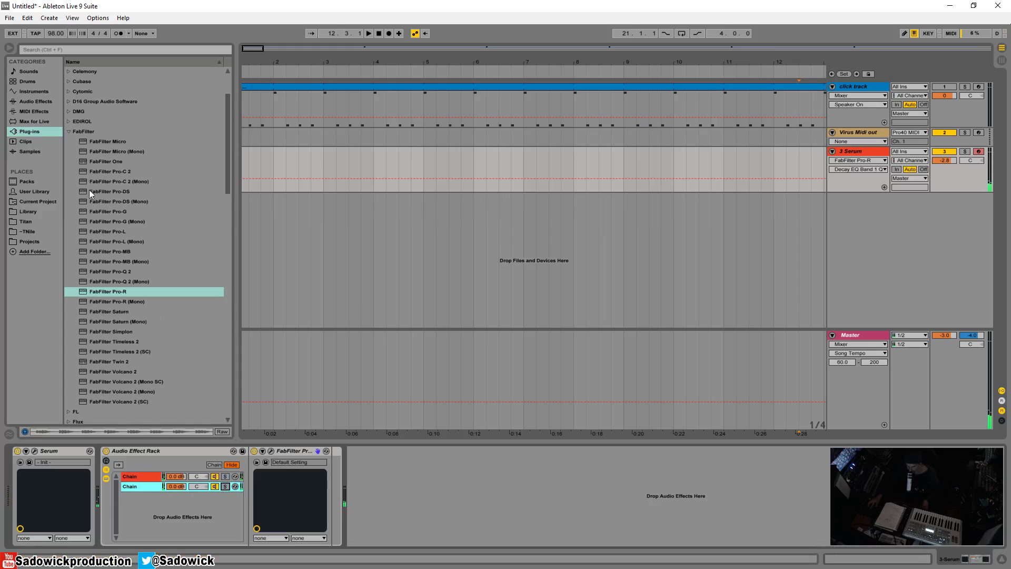
{"action": "left_click_drag", "start_coordinate": [186, 485], "coordinate": [186, 492]}
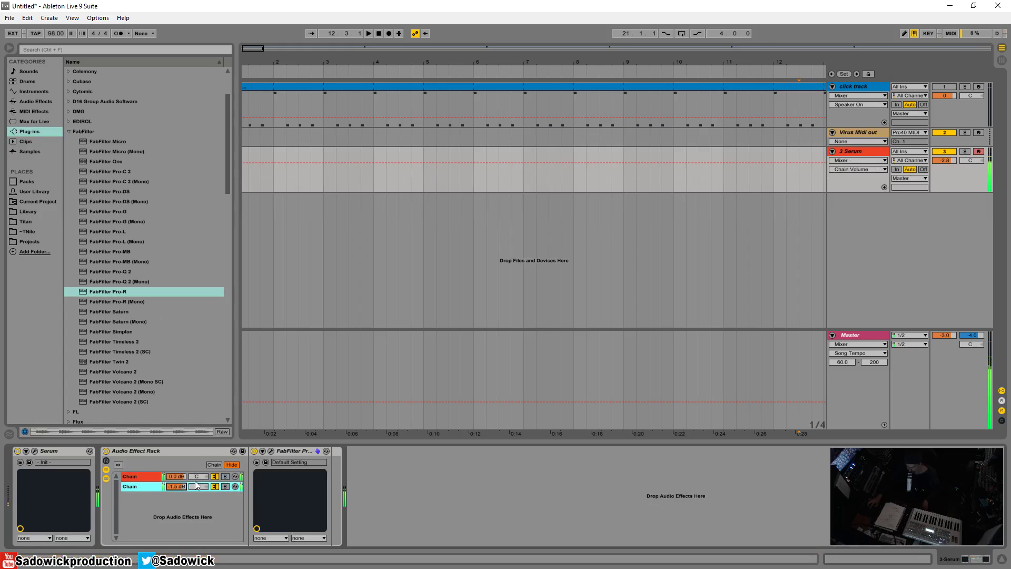
- Raise the reverb's Space to 4.14 s, shift the low shelf of the decay rate EQ to a lower frequency, and close the reverb window
{"action": "left_click", "coordinate": [270, 450]}
{"action": "left_click_drag", "start_coordinate": [485, 179], "coordinate": [483, 158]}
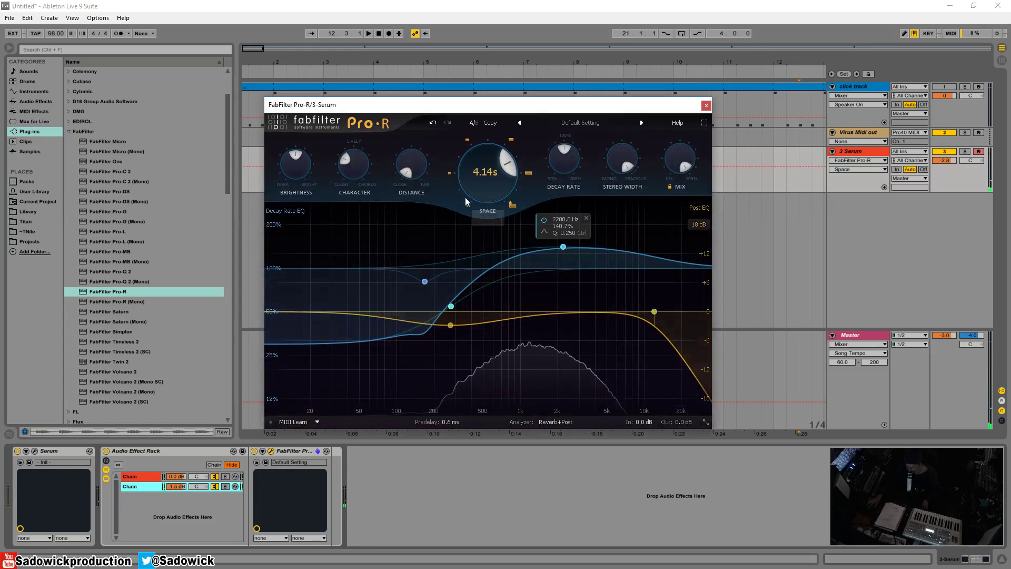
{"action": "left_click_drag", "start_coordinate": [453, 307], "coordinate": [422, 305]}
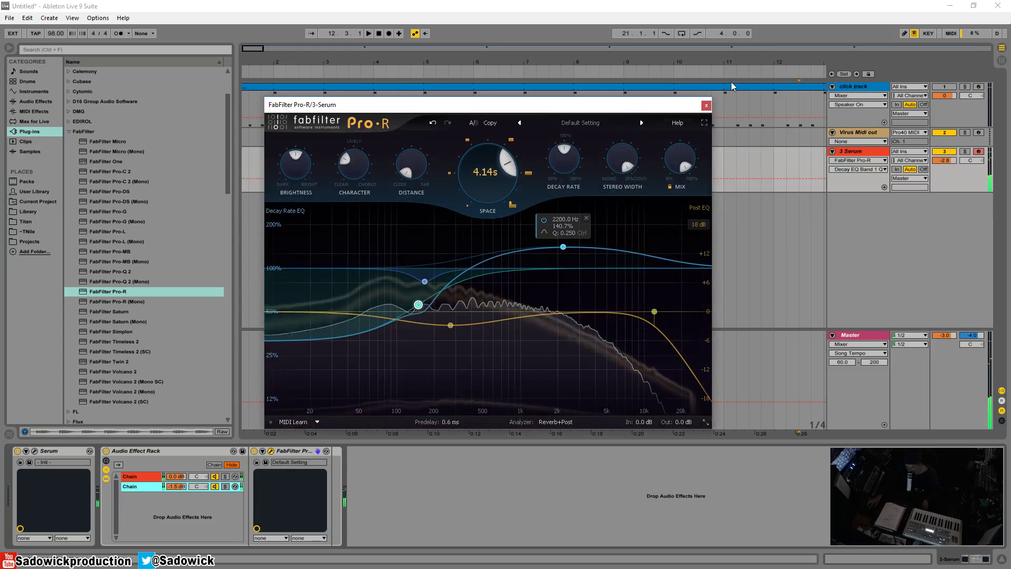
{"action": "left_click", "coordinate": [707, 105]}
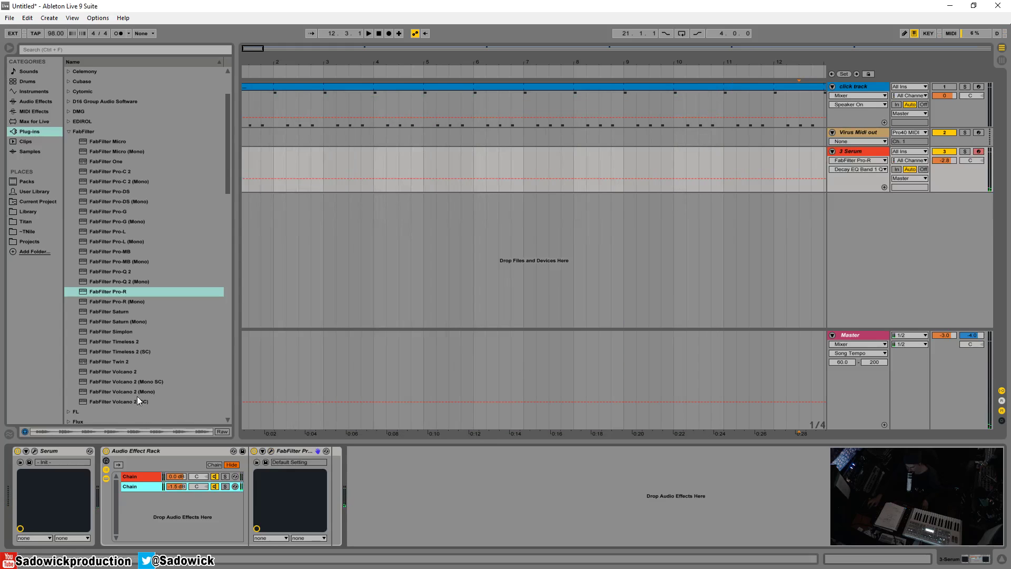
- Add a Utility before the FabFilter Pro-R in the reverb chain and set its channel mode to Swap
{"action": "left_click", "coordinate": [30, 111]}
{"action": "left_click", "coordinate": [32, 101]}
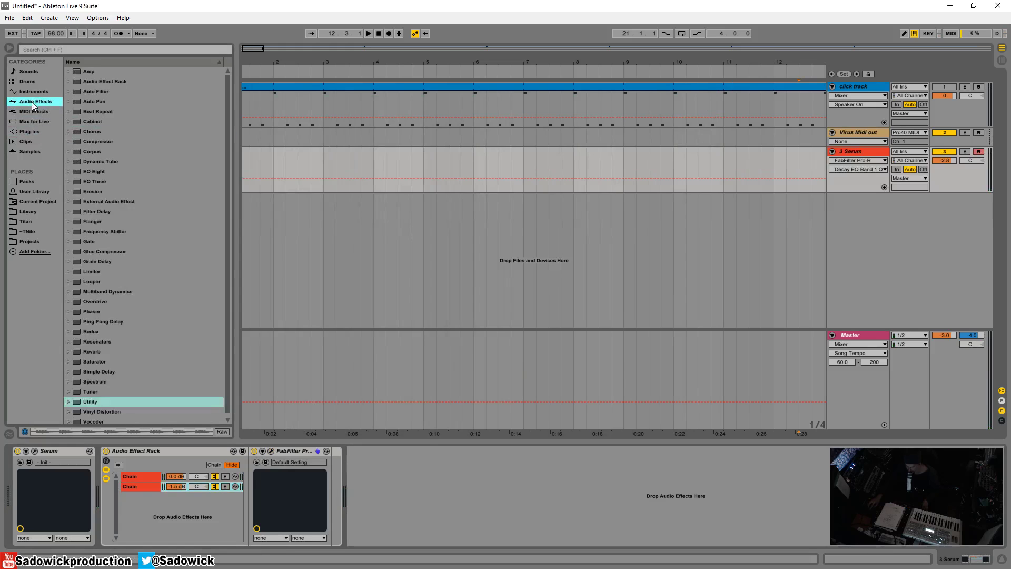
{"action": "left_click_drag", "start_coordinate": [90, 398], "coordinate": [262, 476]}
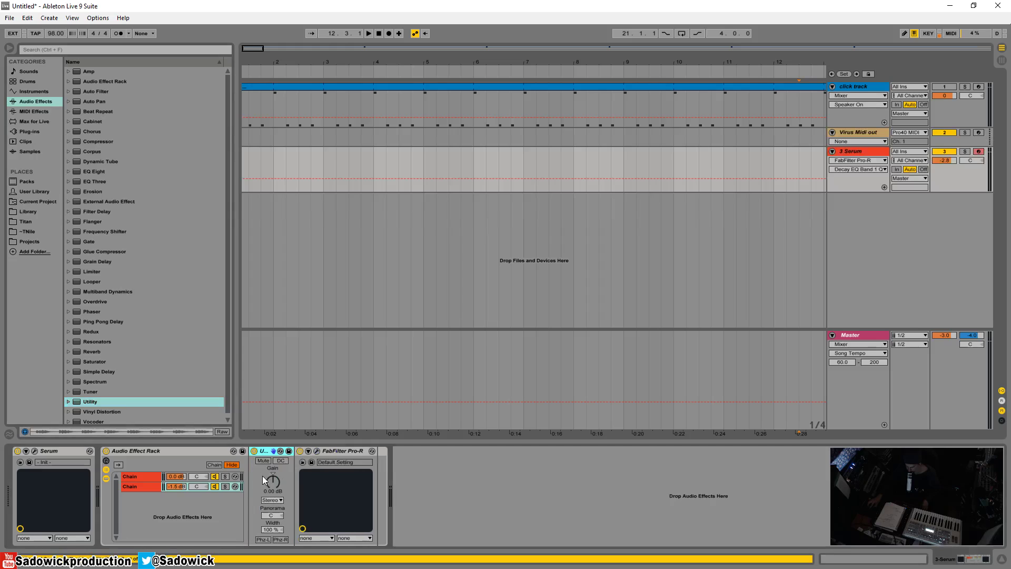
{"action": "left_click", "coordinate": [273, 500]}
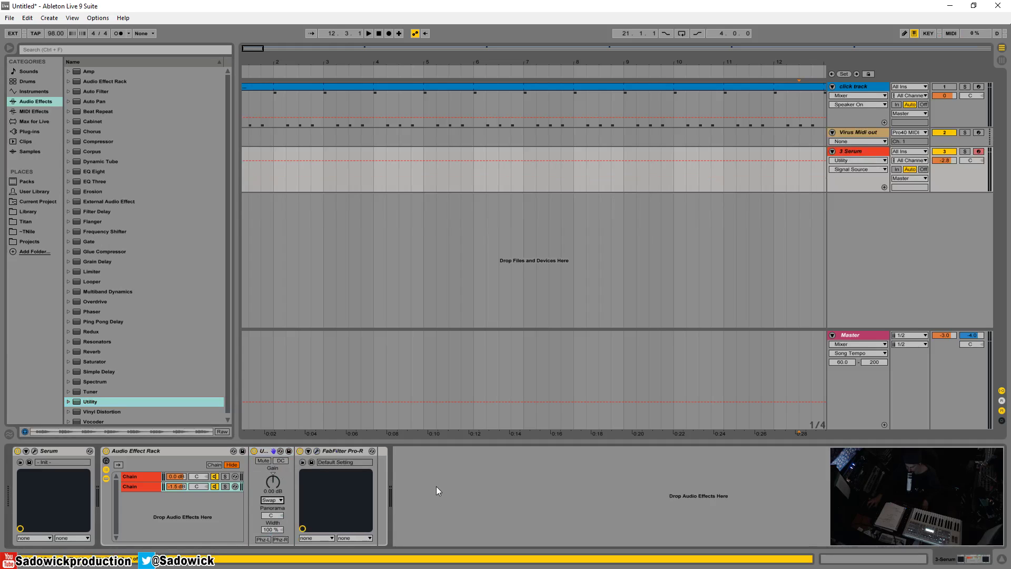
- Compare the sound with the channel-swapping Utility bypassed and active, leaving it switched on
{"action": "left_click", "coordinate": [255, 451]}
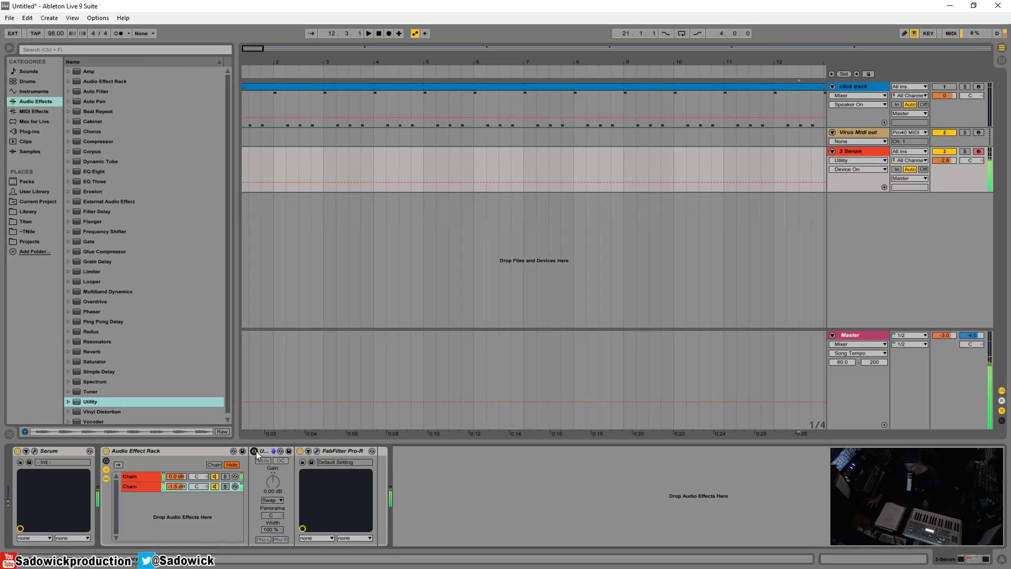
{"action": "left_click", "coordinate": [256, 451]}
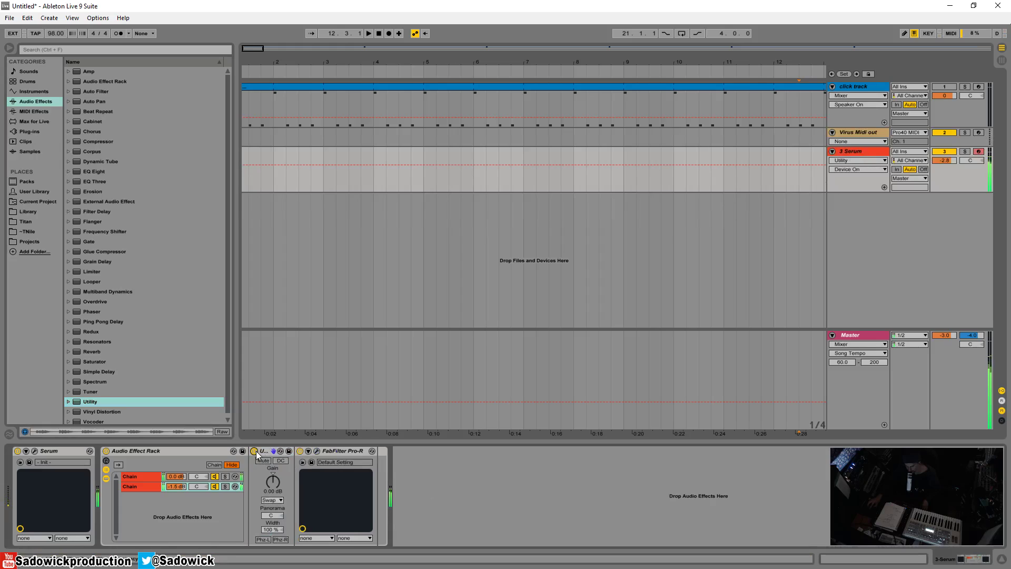
{"action": "left_click", "coordinate": [255, 451]}
{"action": "left_click", "coordinate": [254, 451]}
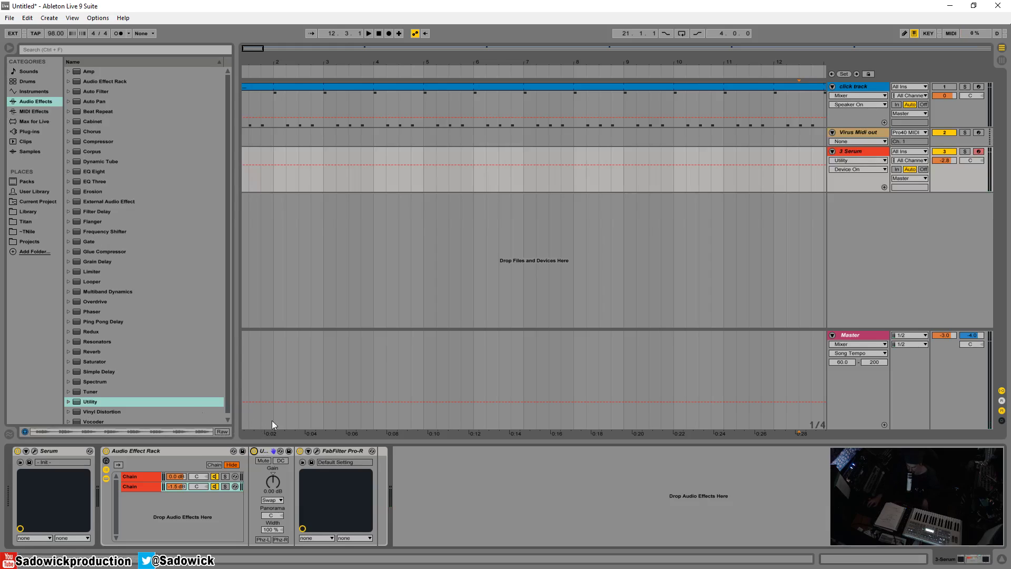
- Open the Serum window and raise the cutoff of its MG Low 12 filter
{"action": "left_click", "coordinate": [34, 450]}
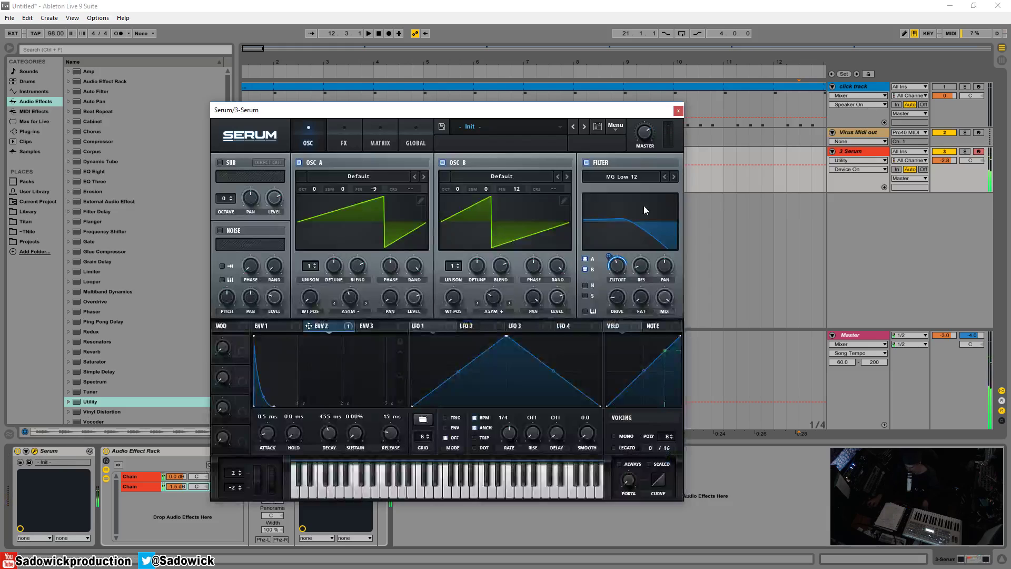
{"action": "mouse_move", "coordinate": [617, 267]}
{"action": "left_mouse_down"}
{"action": "mouse_move", "coordinate": [626, 235]}
{"action": "mouse_move", "coordinate": [628, 271]}
{"action": "left_mouse_up"}
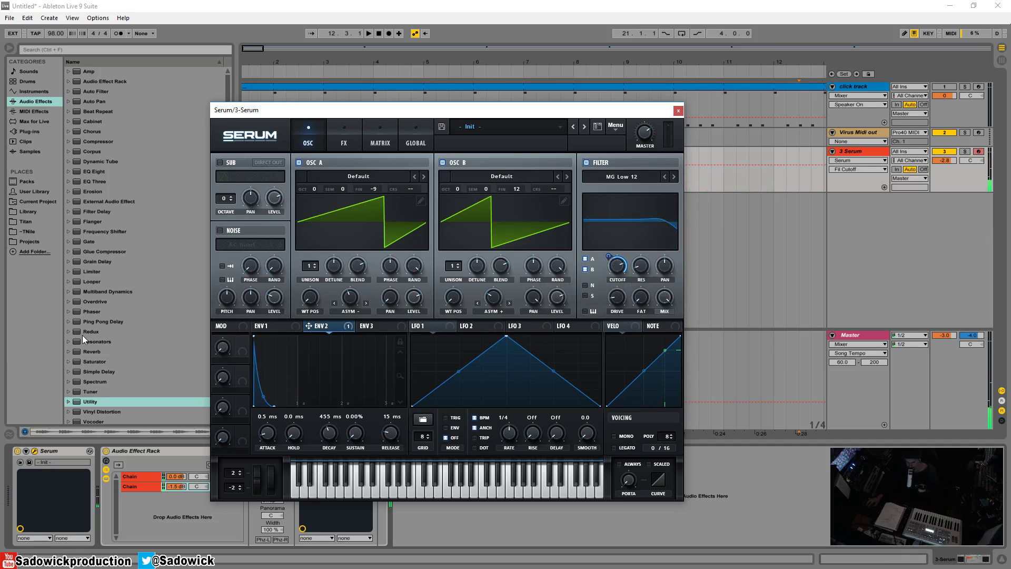